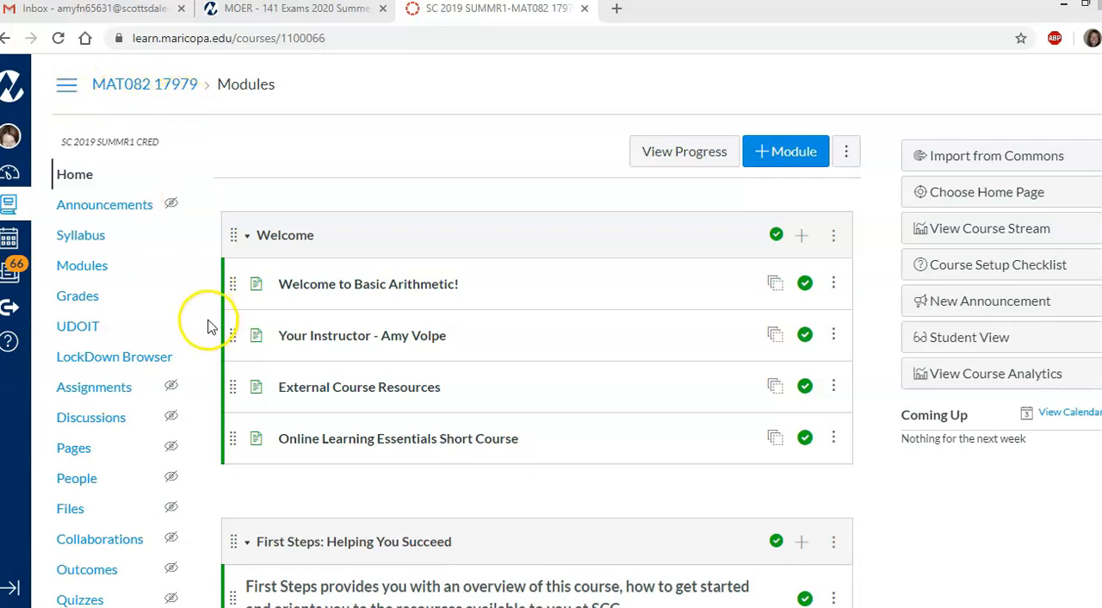
Open the external apps section in the settings of the MAT082 17979 course
left_click(196, 145)
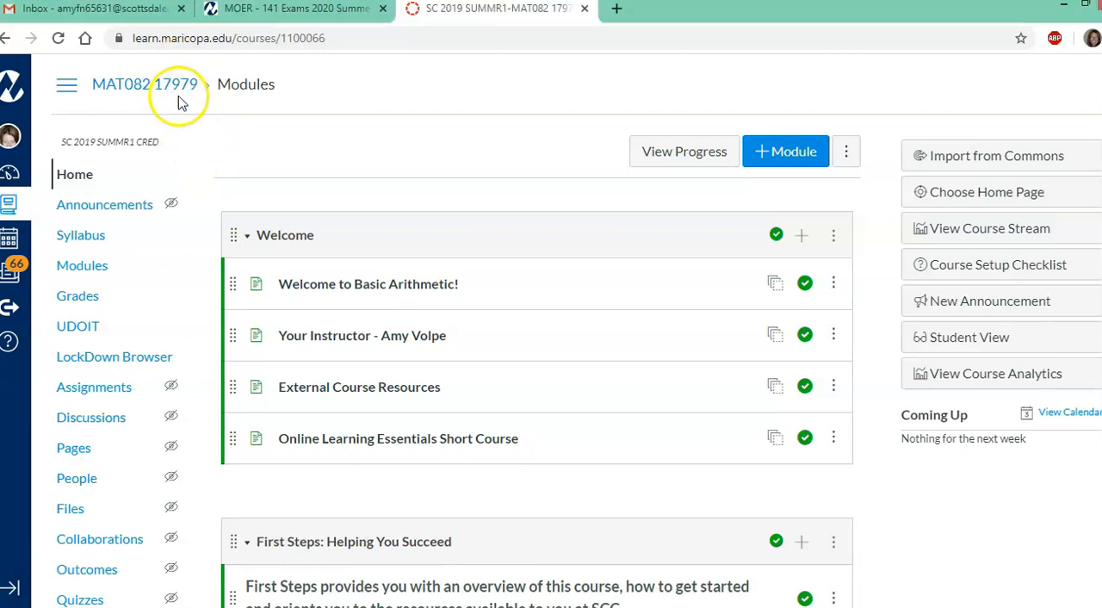
scroll(185, 247, "down", 3)
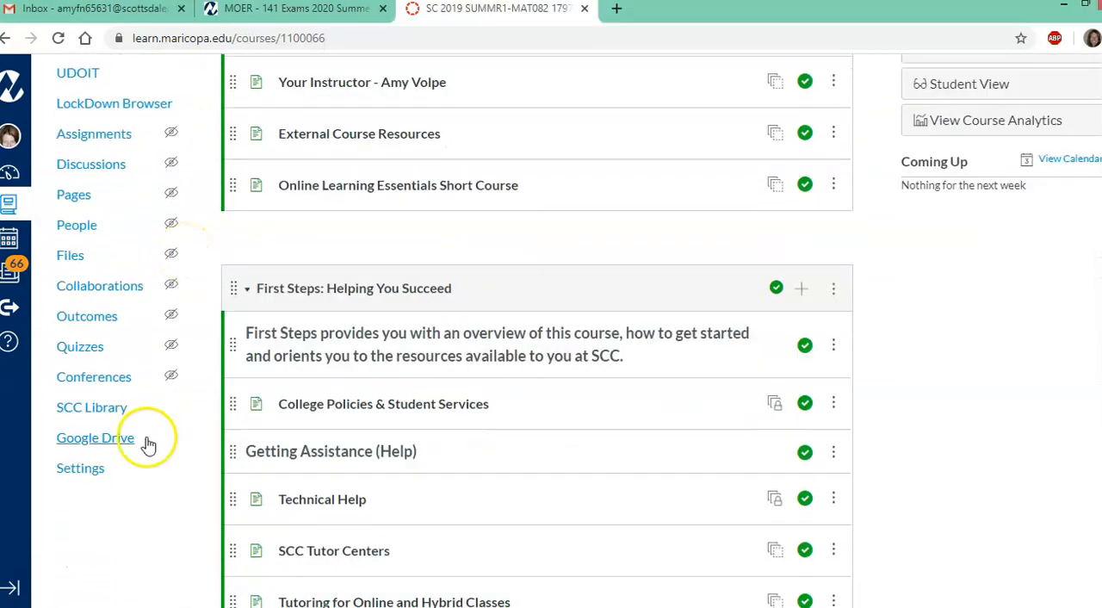
left_click(81, 472)
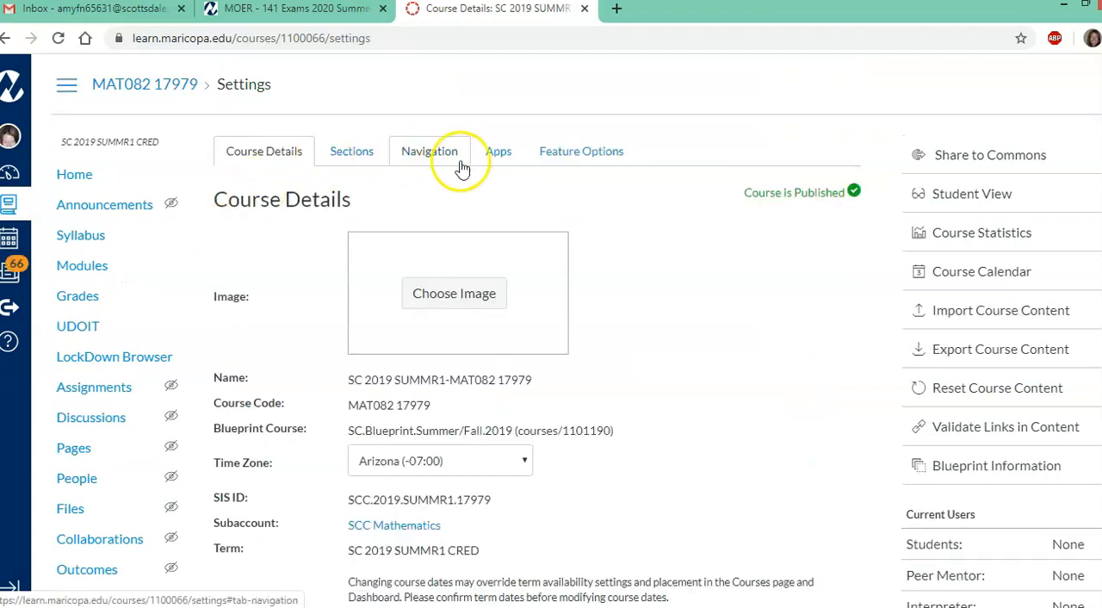
left_click(502, 160)
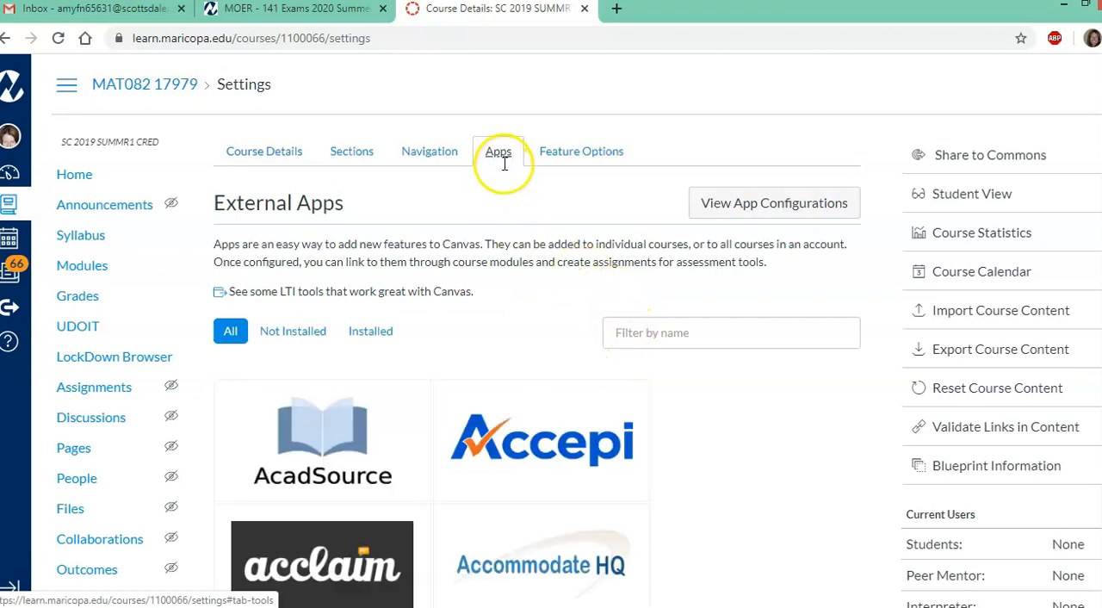
Filter the external apps by "myop" and start adding the MyOpenMath app to the course
left_click(641, 334)
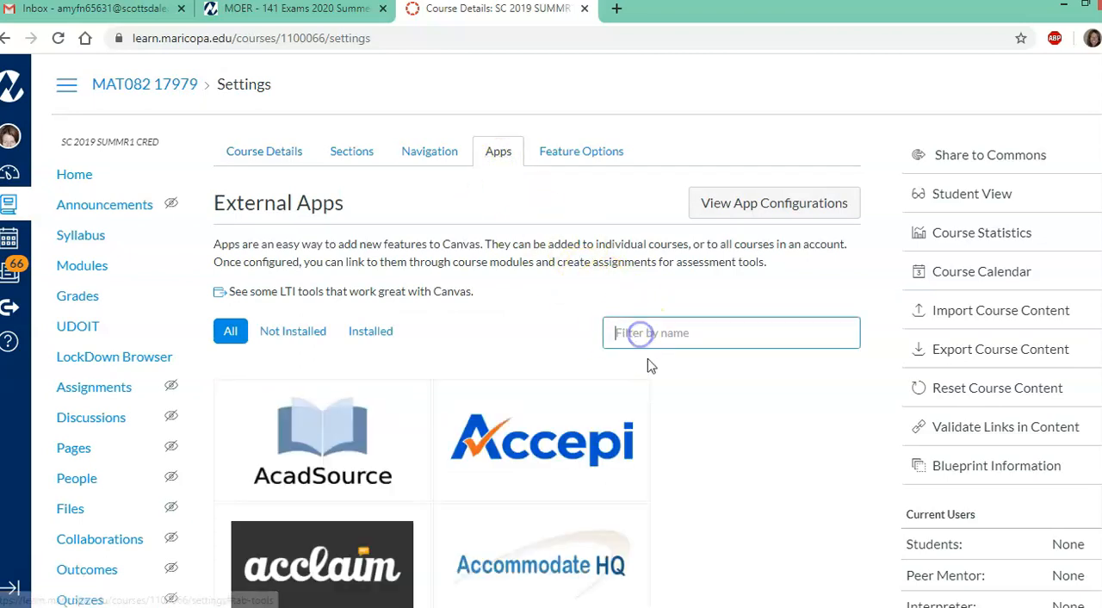
type("myop")
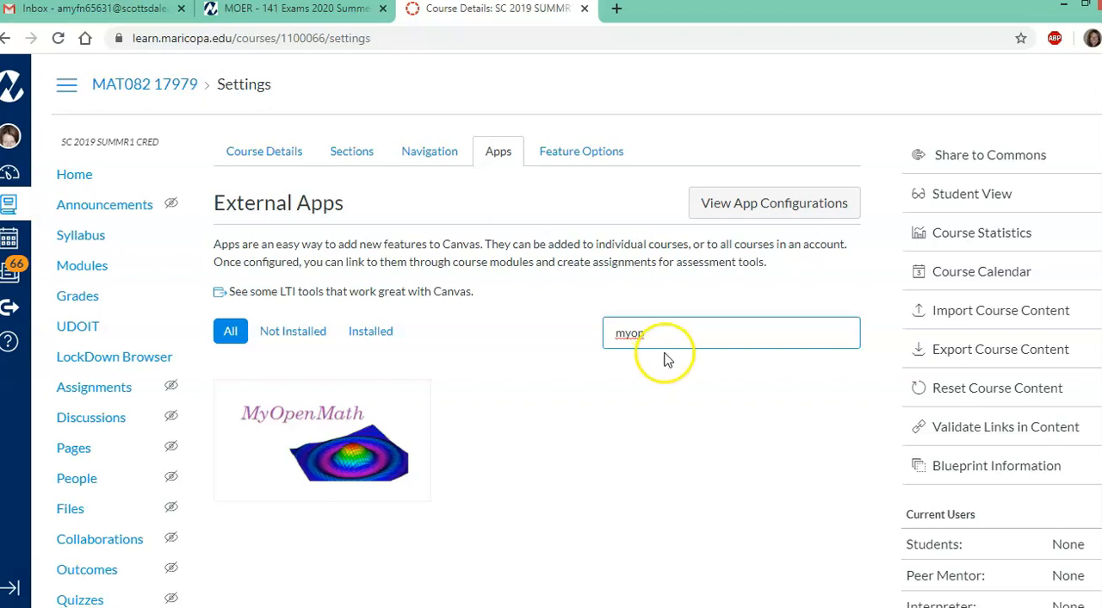
left_click(339, 447)
left_click(338, 445)
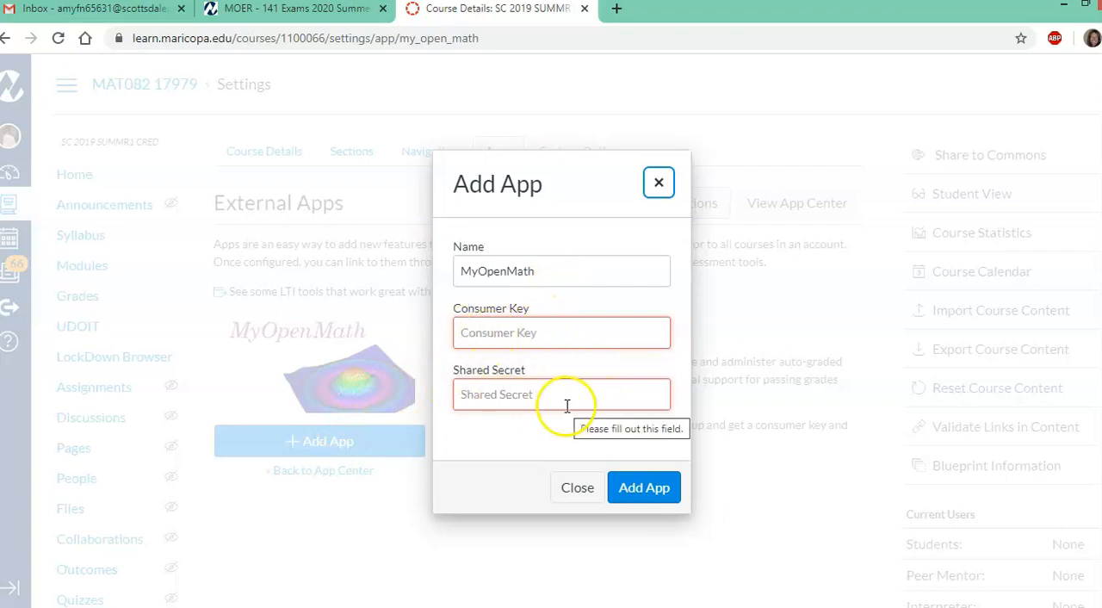
Switch to MOER and show the LMS Integration (LTI) options in the 141 Exams 2020 Summer 14828 course settings
left_click(289, 16)
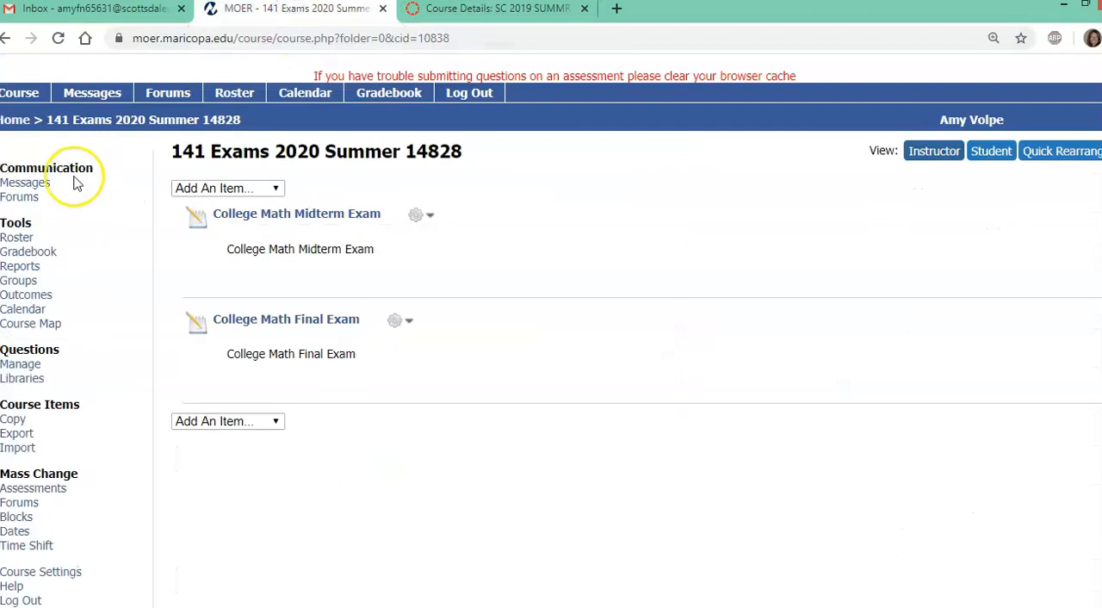
left_click(62, 574)
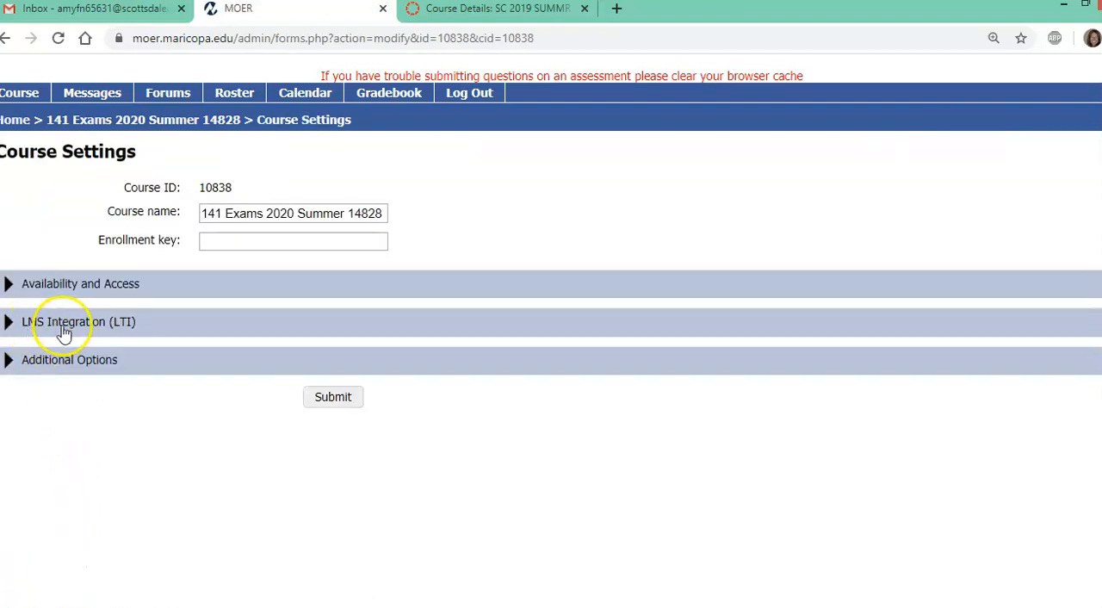
left_click(9, 322)
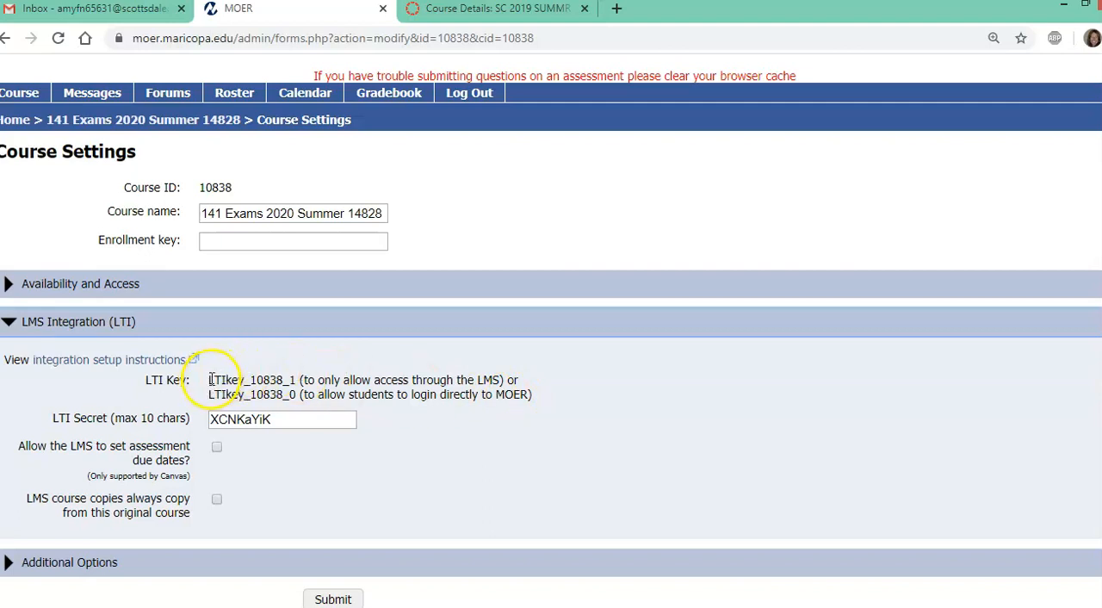
Copy the LTI key that only allows access through the LMS and paste it as the app's Consumer Key in Canvas
left_click_drag(209, 380, 296, 380)
right_click(246, 374)
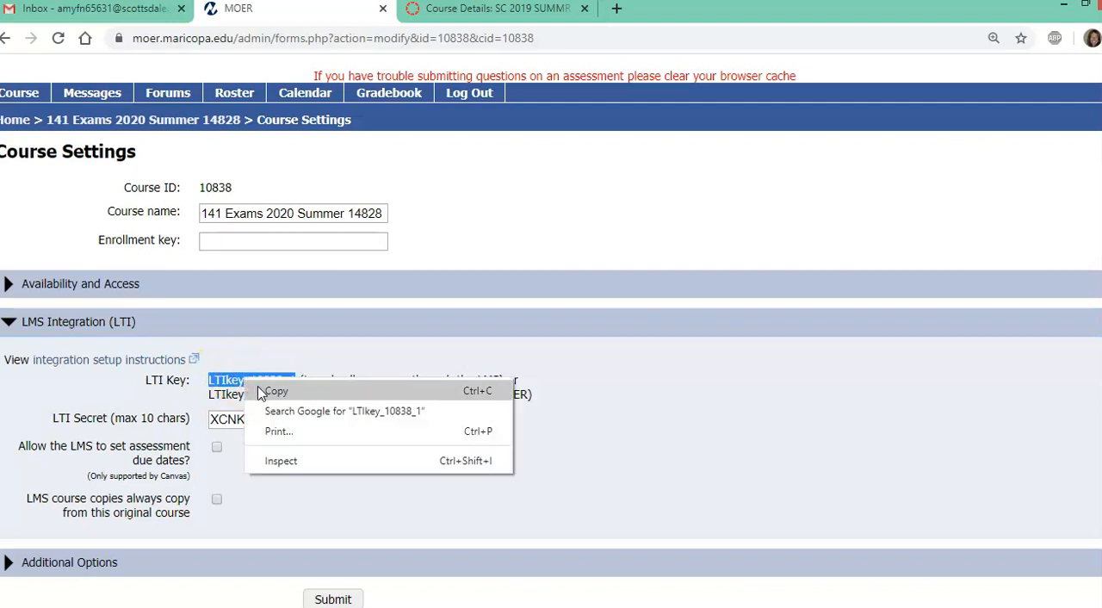
left_click(276, 387)
left_click(489, 12)
left_click(467, 329)
right_click(477, 338)
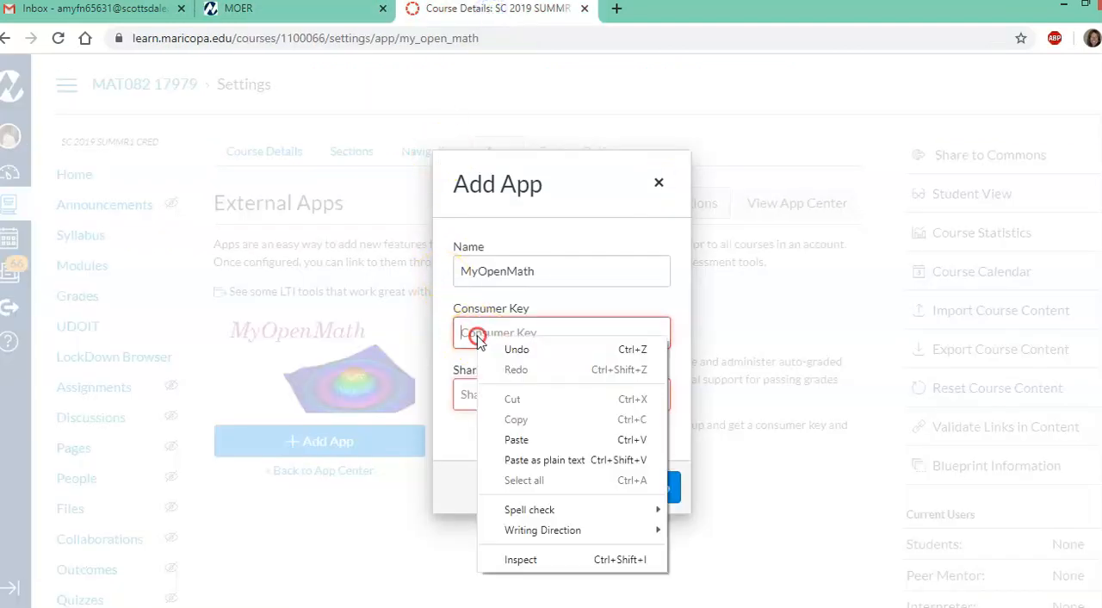
left_click(517, 439)
Copy the LTI secret from the MOER course settings, paste it as the app's Shared Secret in Canvas, and add the app
left_click(276, 15)
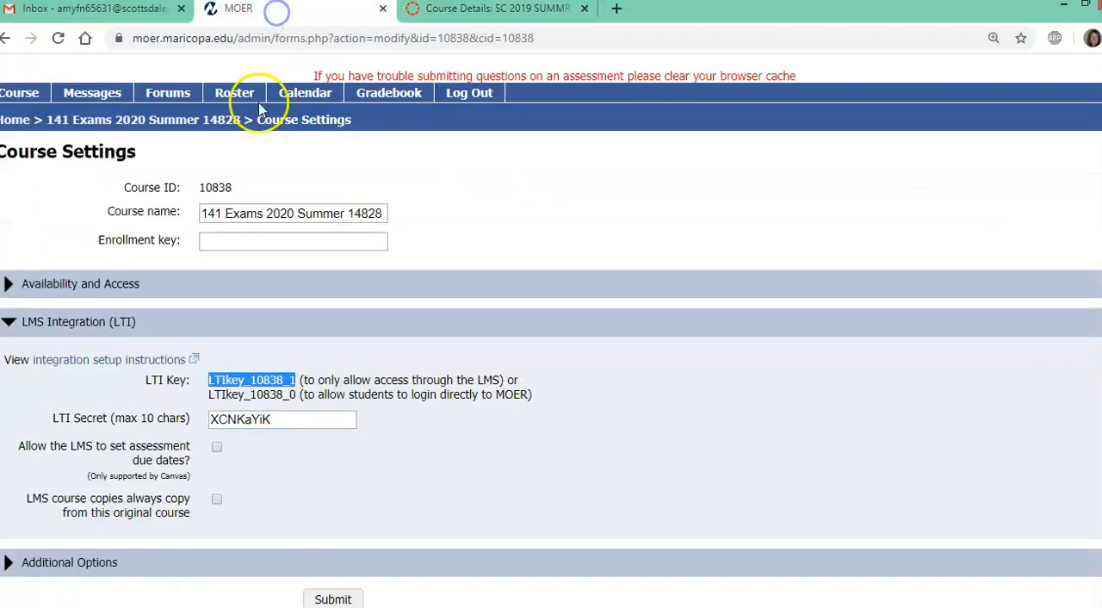
left_click_drag(274, 419, 213, 419)
right_click(242, 418)
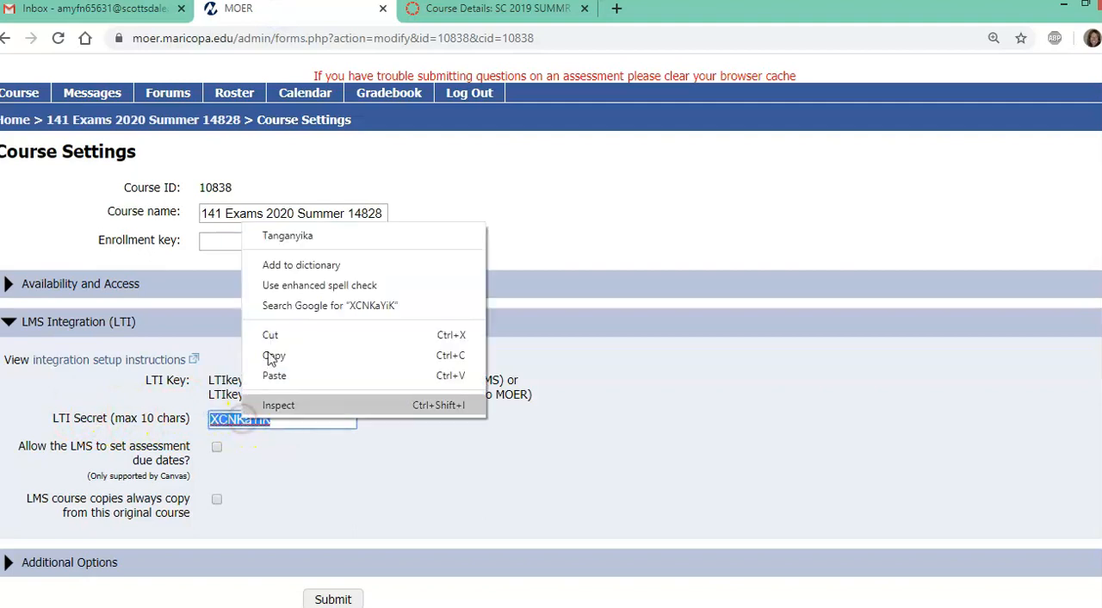
left_click(293, 355)
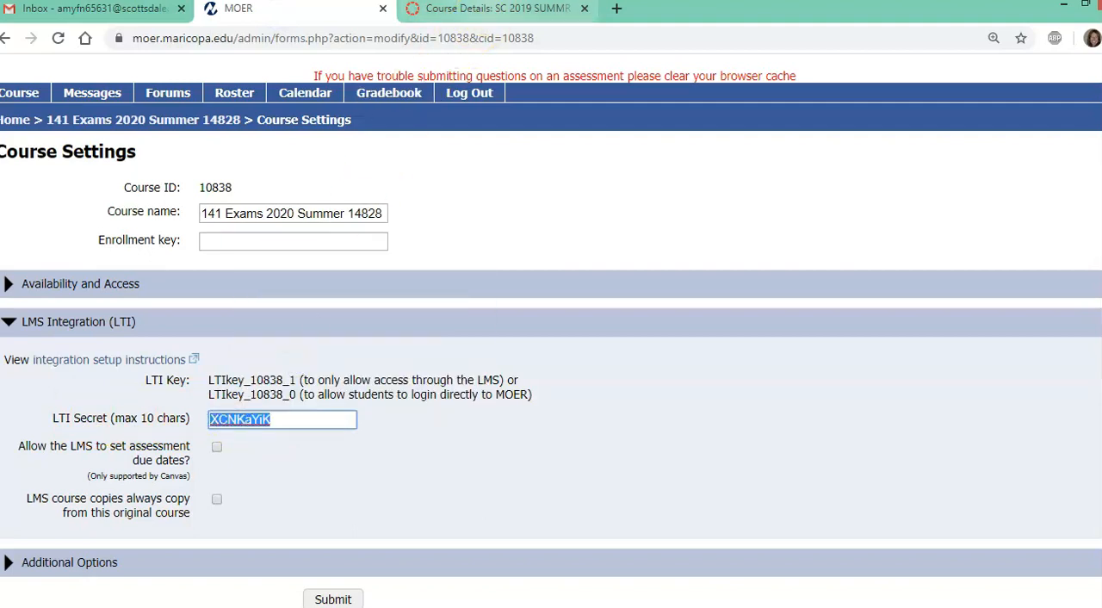
left_click(495, 13)
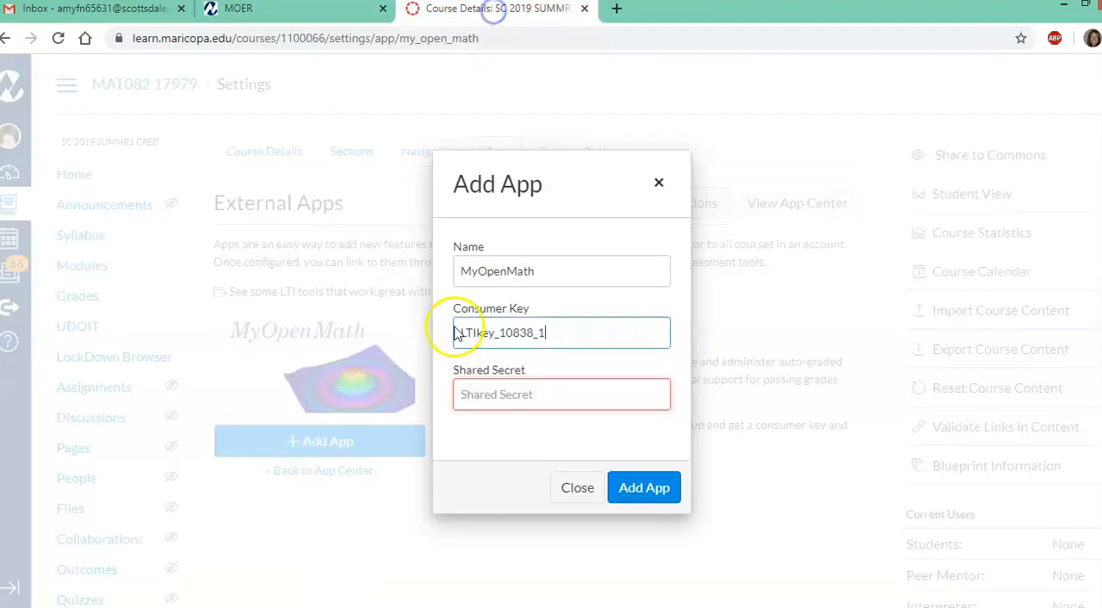
left_click(470, 396)
right_click(472, 398)
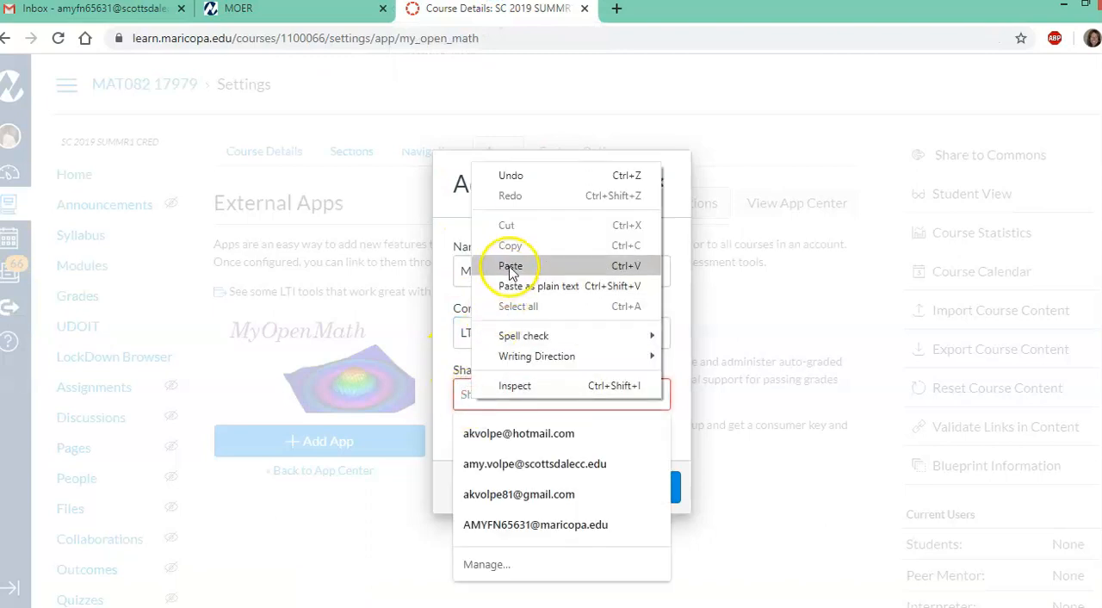
left_click(580, 263)
left_click(641, 482)
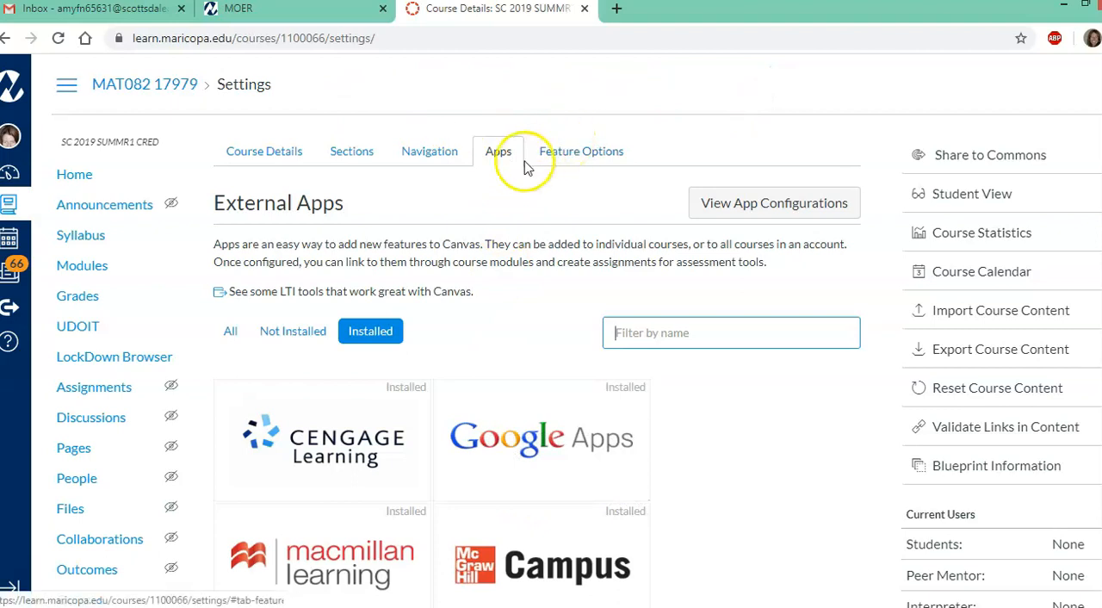
Find MyOpenMath in the course's app configurations and check the management options available for it
left_click(730, 205)
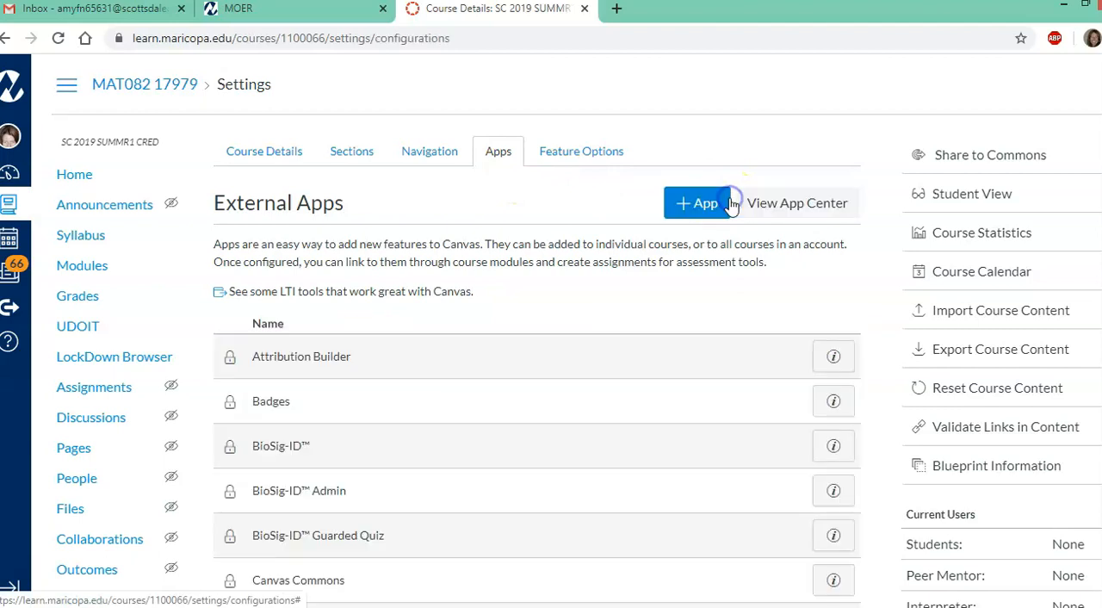
scroll(635, 357, "down", 2)
scroll(635, 358, "down", 10)
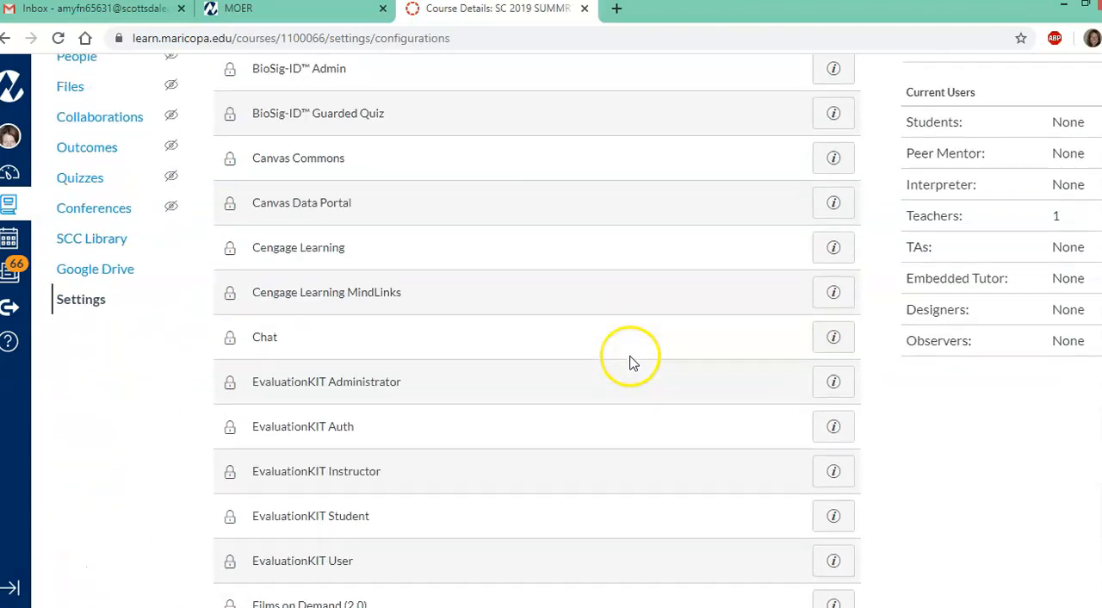
scroll(629, 363, "down", 3)
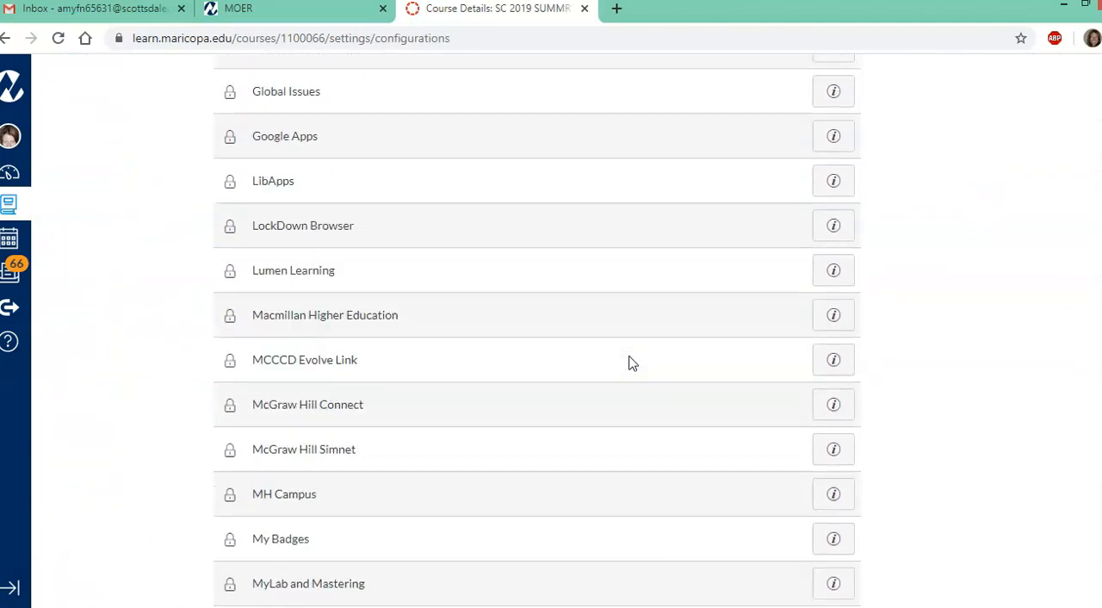
left_click(371, 470)
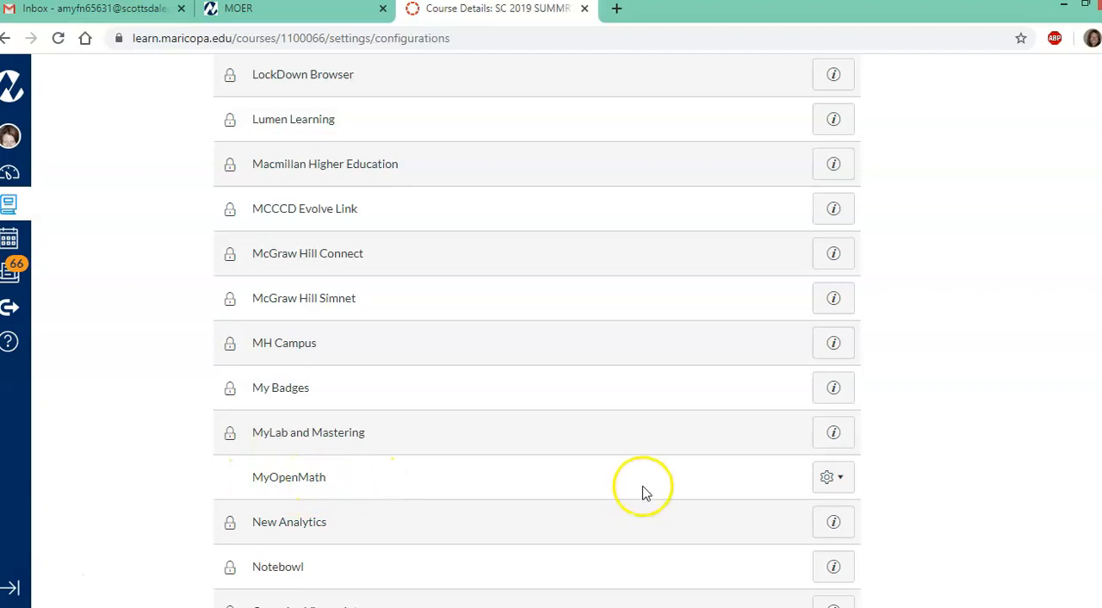
left_click(839, 480)
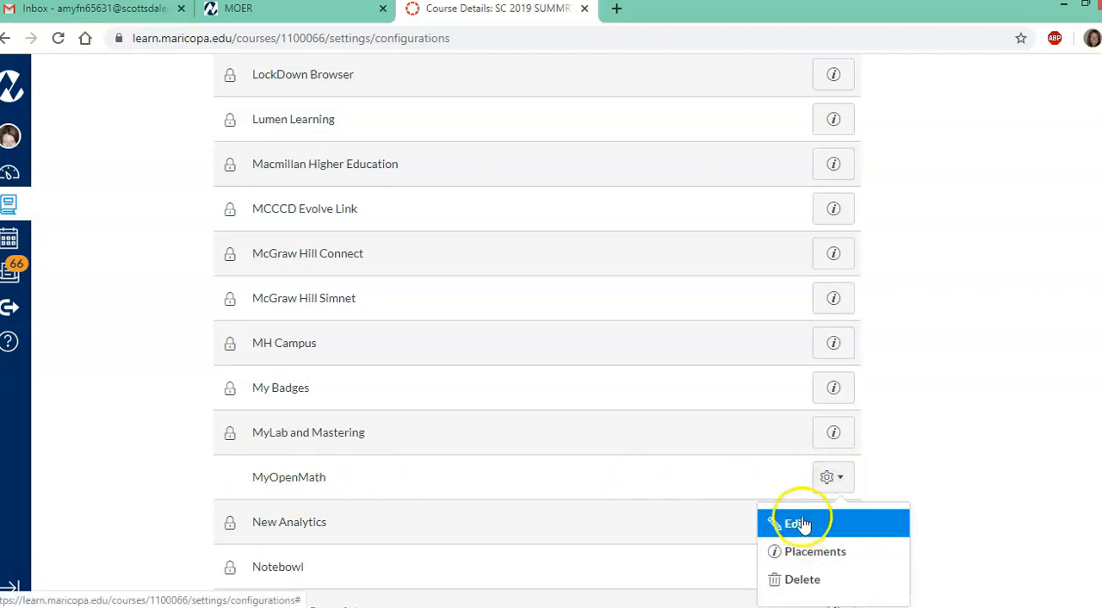
left_click(529, 468)
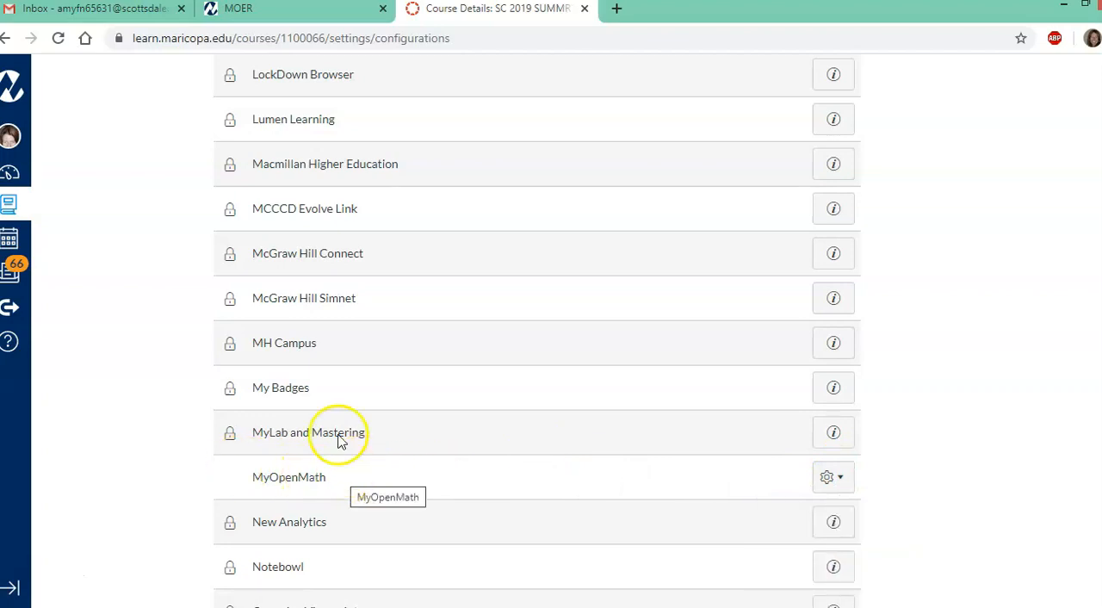
Return to the 141 Exams 2020 Summer 14828 course in MOER and open its export page for another LMS
left_click(278, 13)
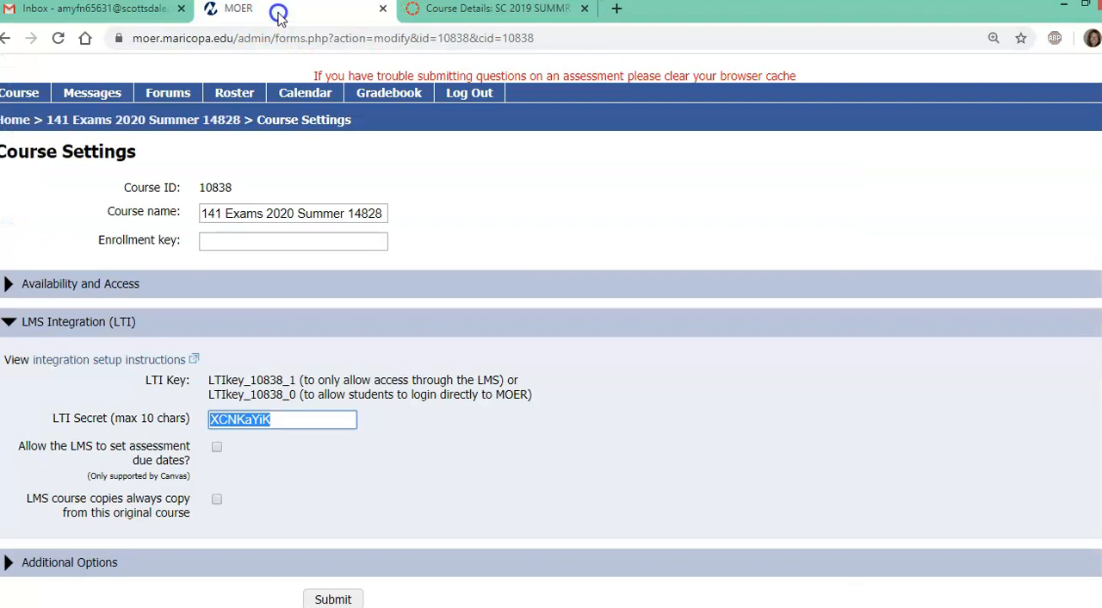
left_click(176, 127)
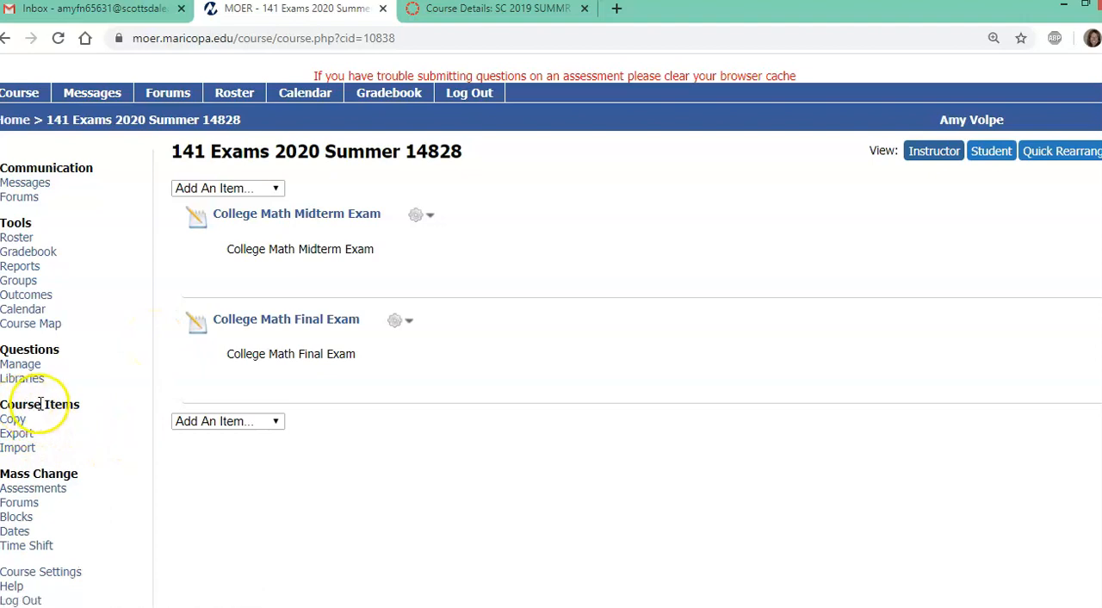
left_click(18, 435)
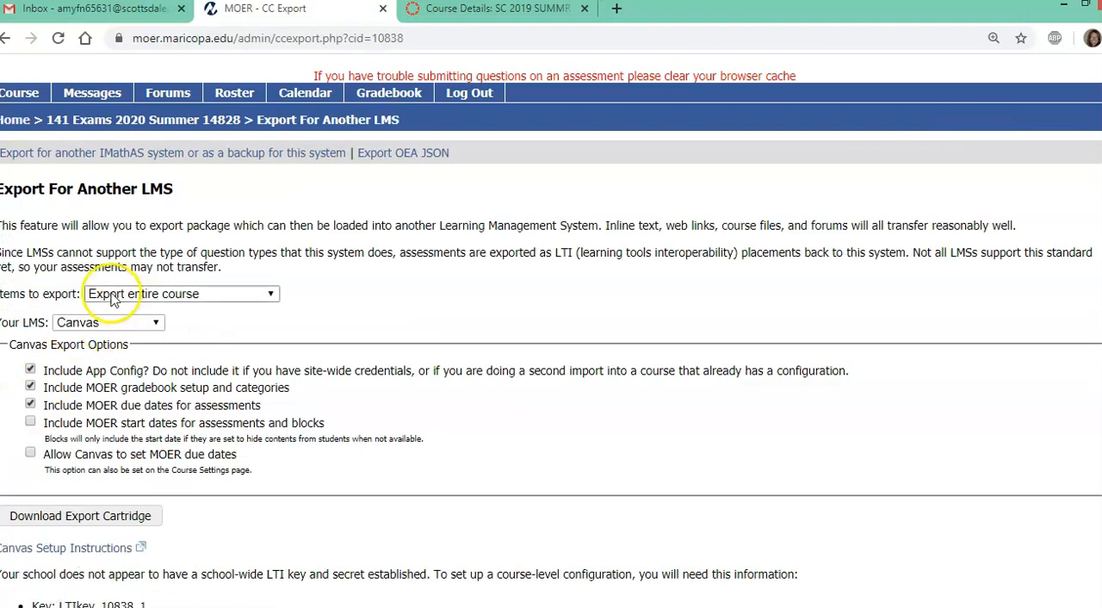
Set the export to individual items and include the College Math Midterm Exam and College Math Final Exam
left_click(272, 294)
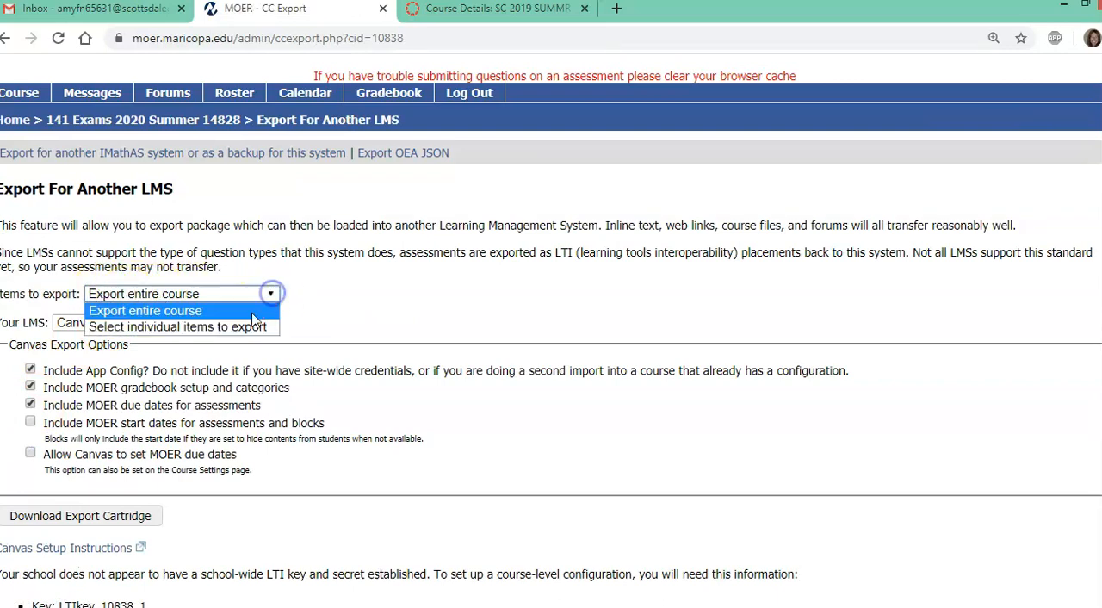
left_click(169, 327)
left_click(9, 352)
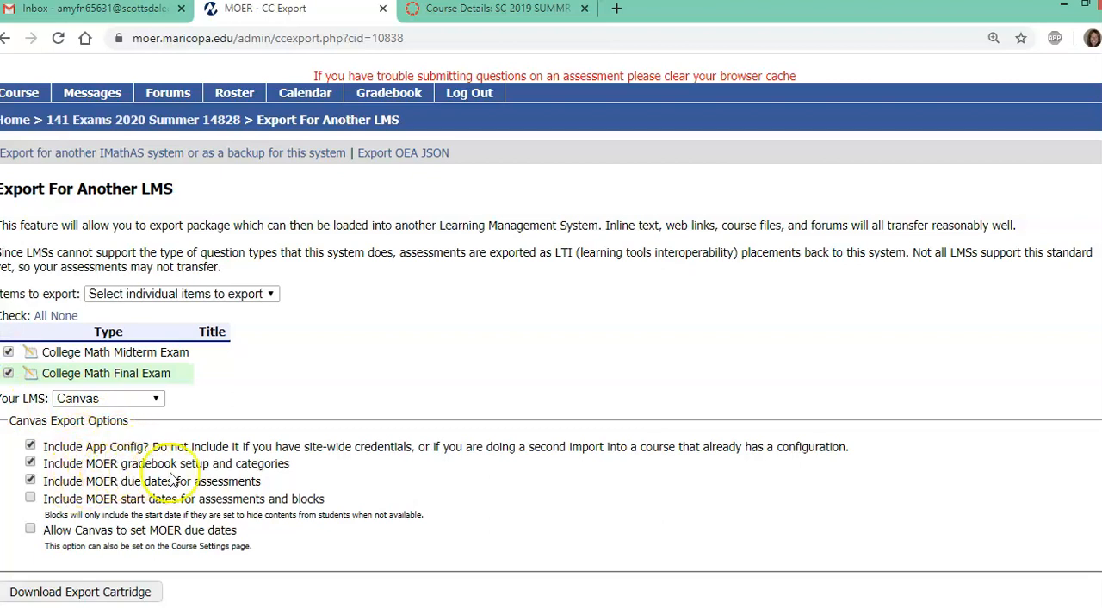
Read through the Canvas setup instructions for importing the cartridge and return to the export page
scroll(172, 475, "down", 1)
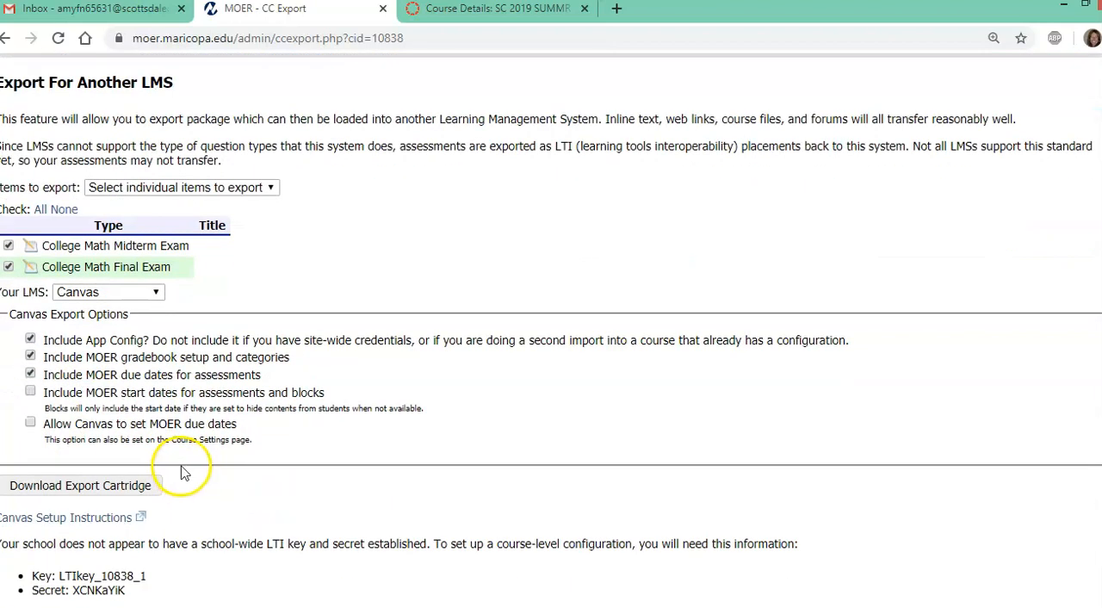
left_click(100, 519)
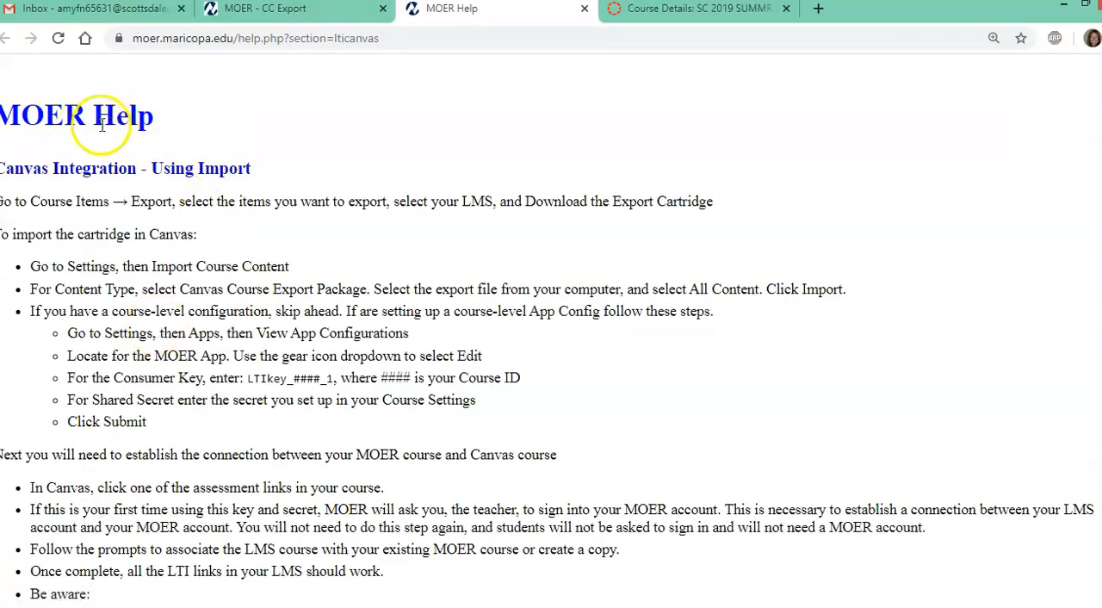
scroll(190, 172, "down", 2)
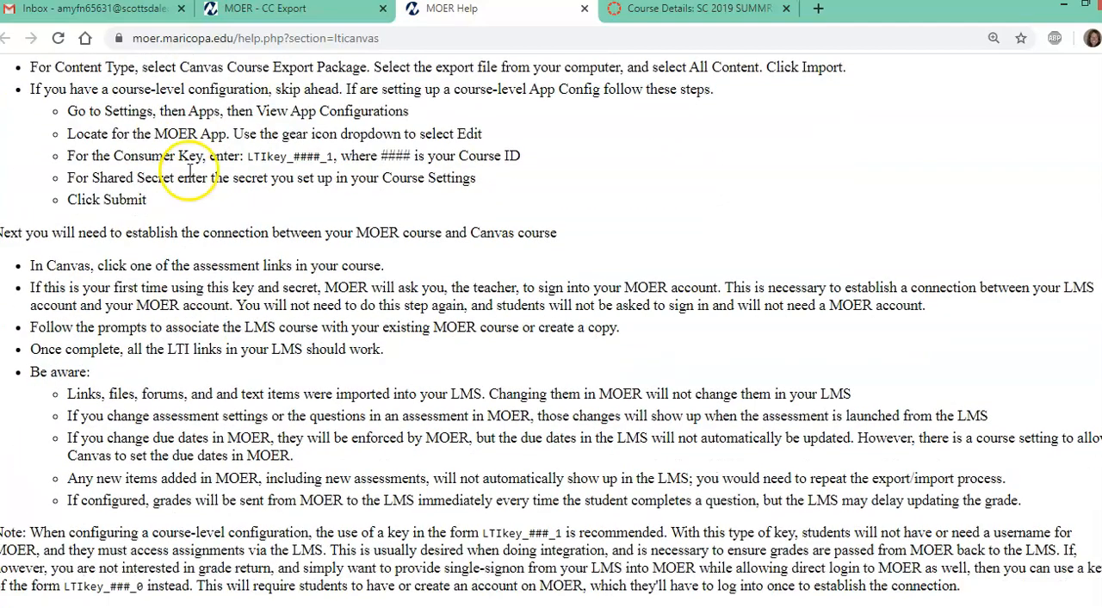
scroll(206, 332, "up", 3)
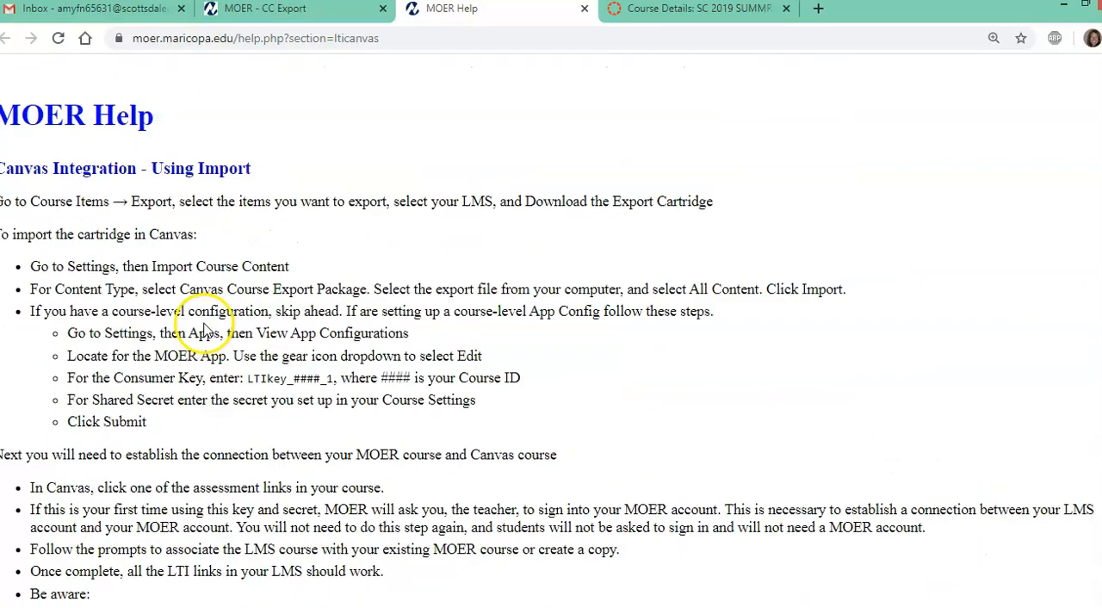
scroll(247, 208, "down", 2)
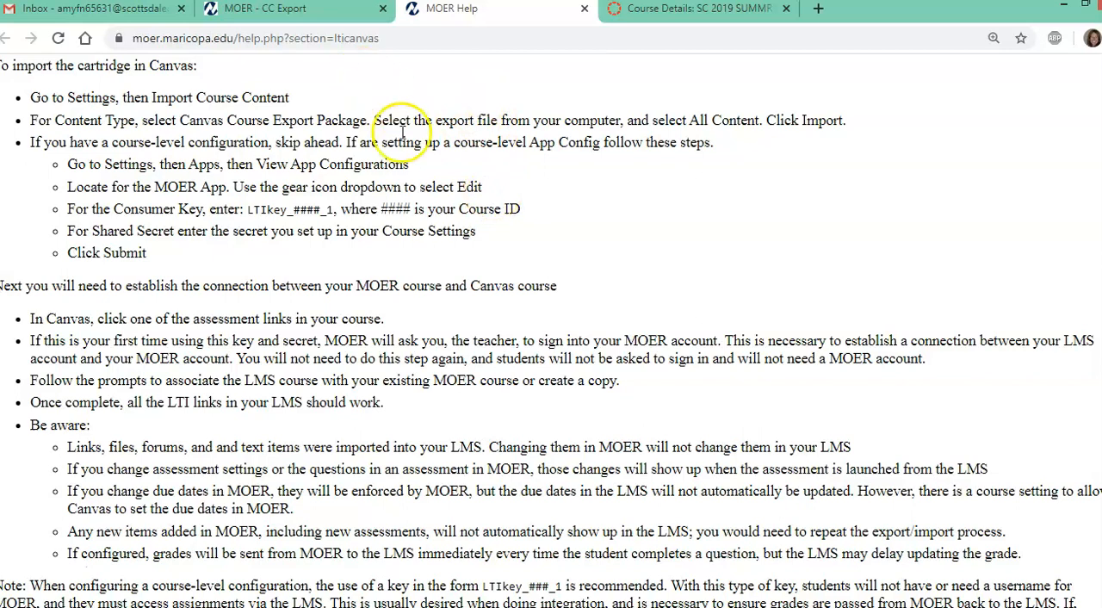
left_click(272, 14)
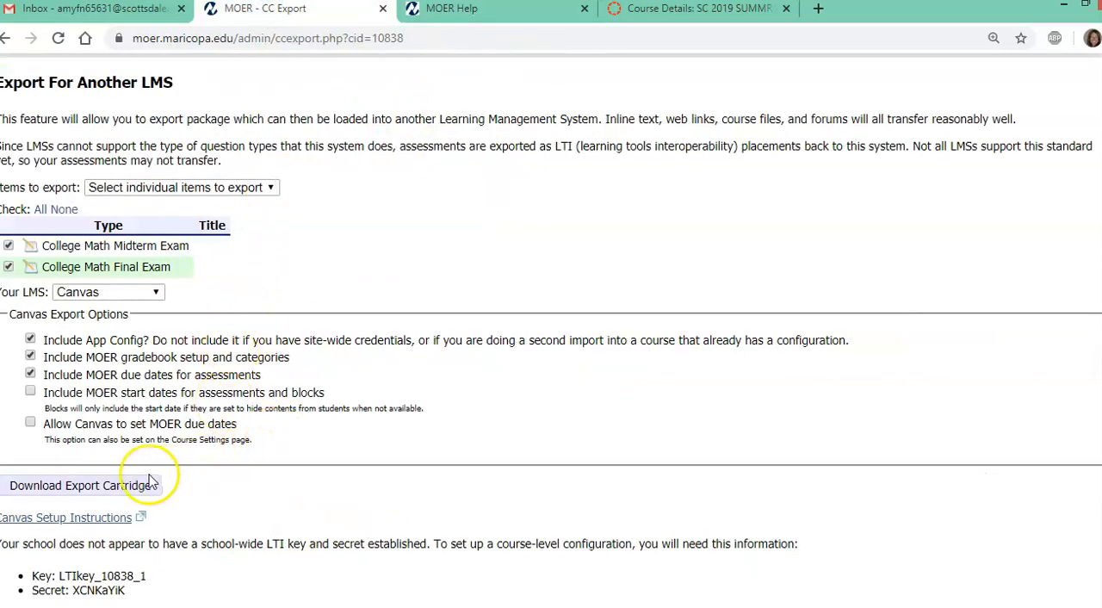
Download the export cartridge from MOER and open the content import page of the MAT082 17979 course in Canvas
left_click(109, 495)
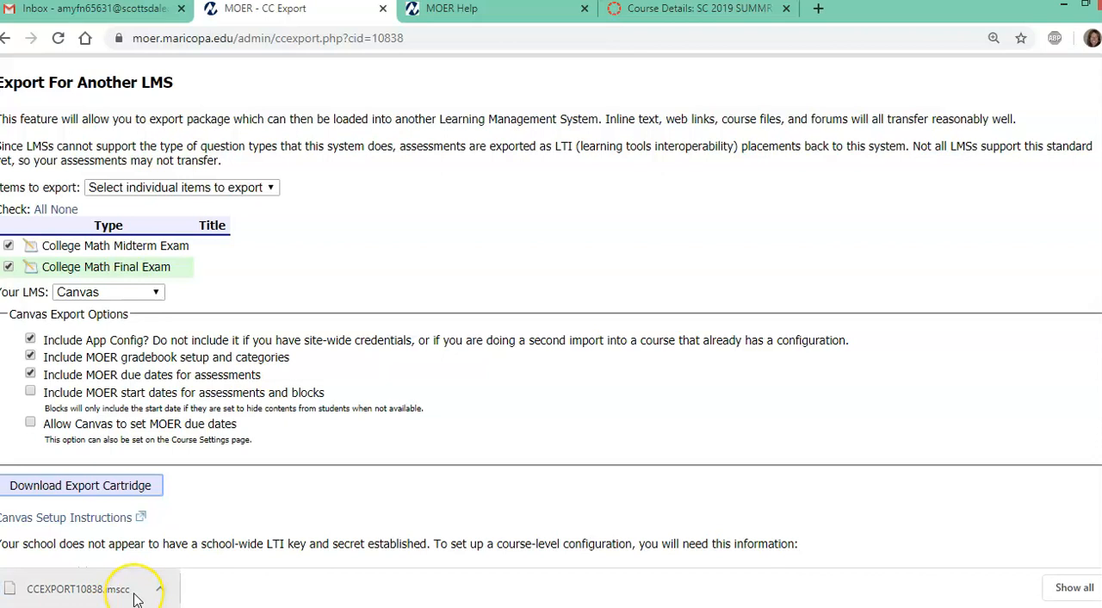
left_click(131, 599)
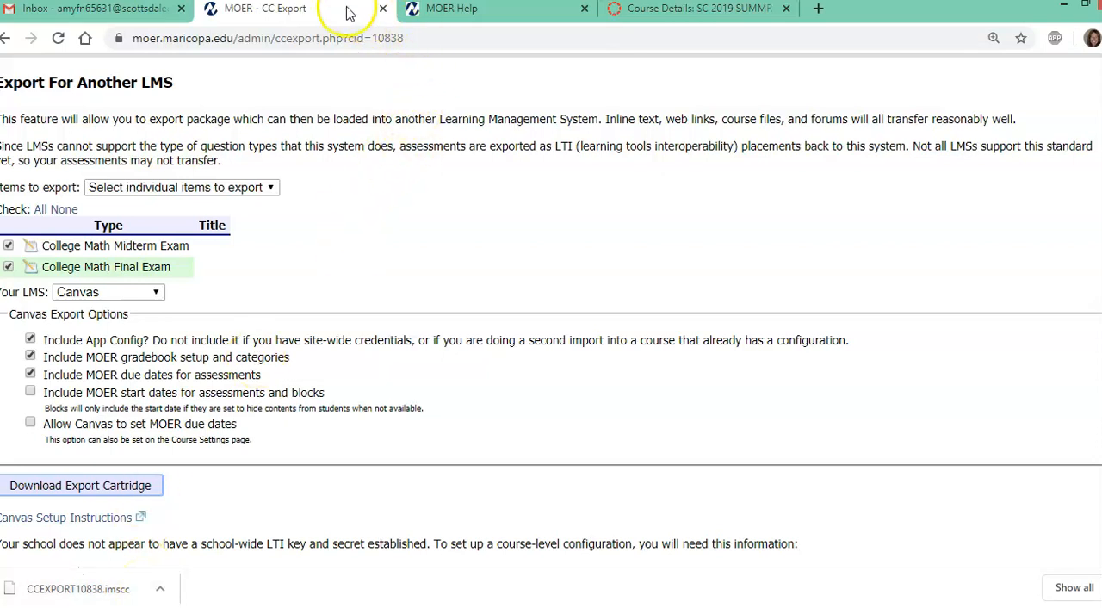
left_click(669, 13)
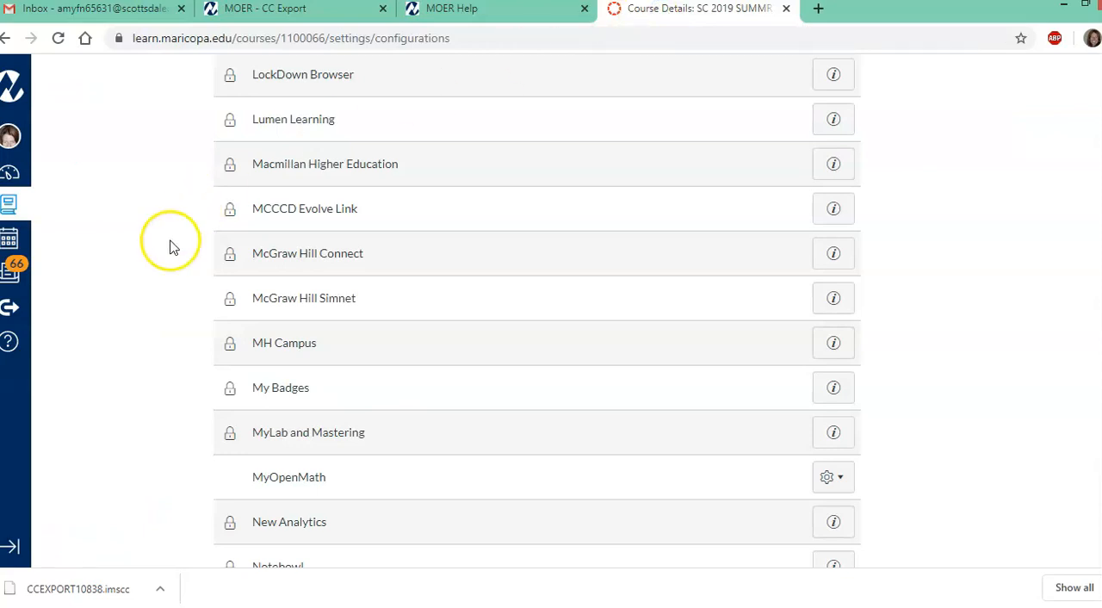
scroll(158, 334, "up", 5)
scroll(157, 334, "up", 8)
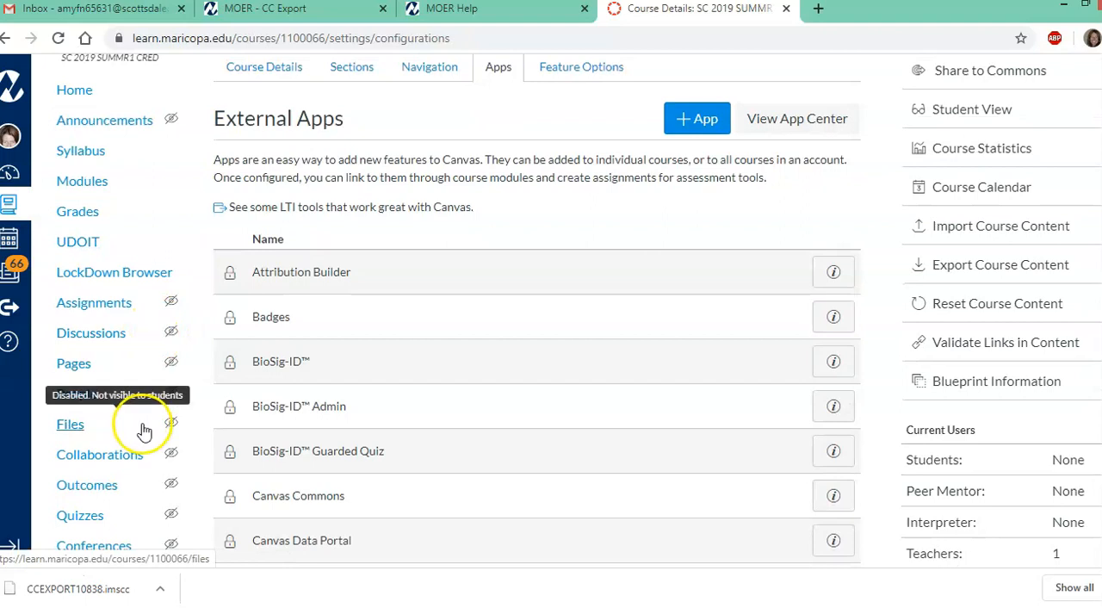
scroll(181, 456, "down", 3)
scroll(213, 378, "up", 4)
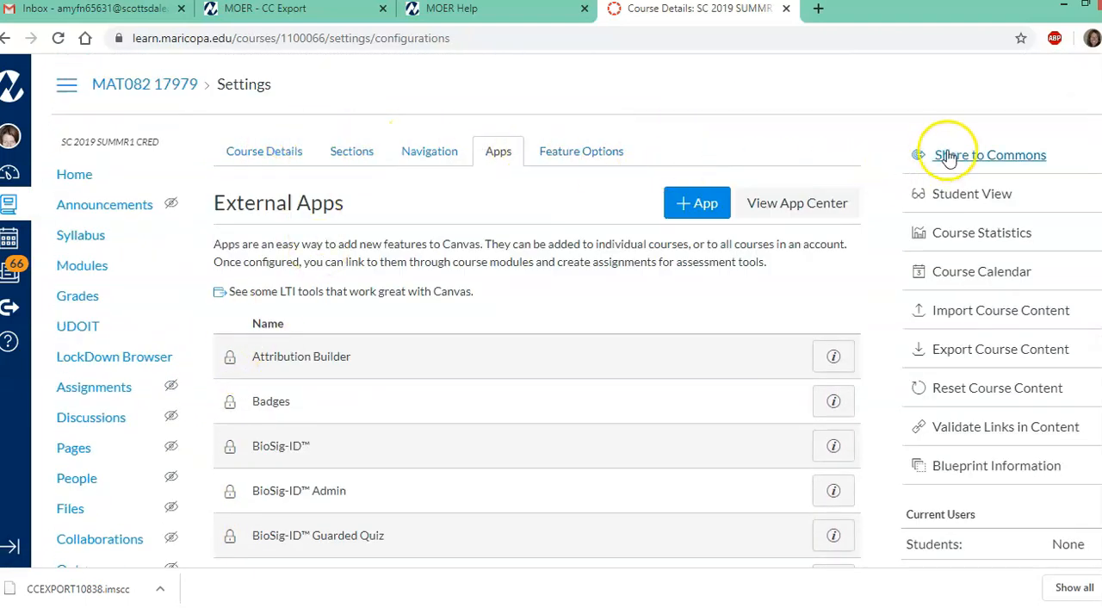
left_click(970, 314)
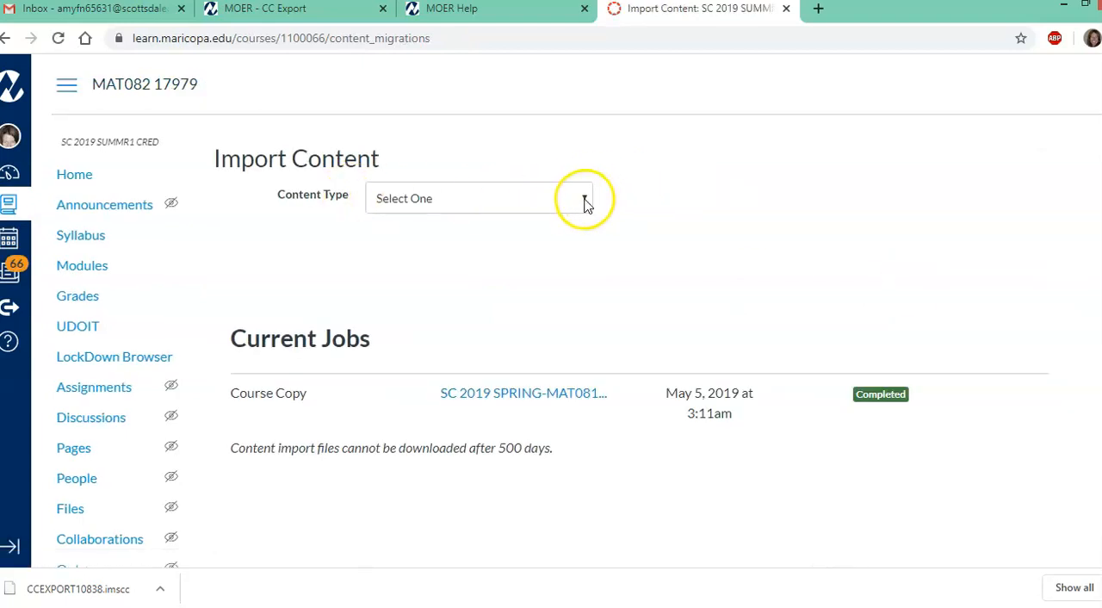
Import all content from CCEXPORT10838.imscc in the Downloads folder as a Canvas Course Export Package
left_click(584, 200)
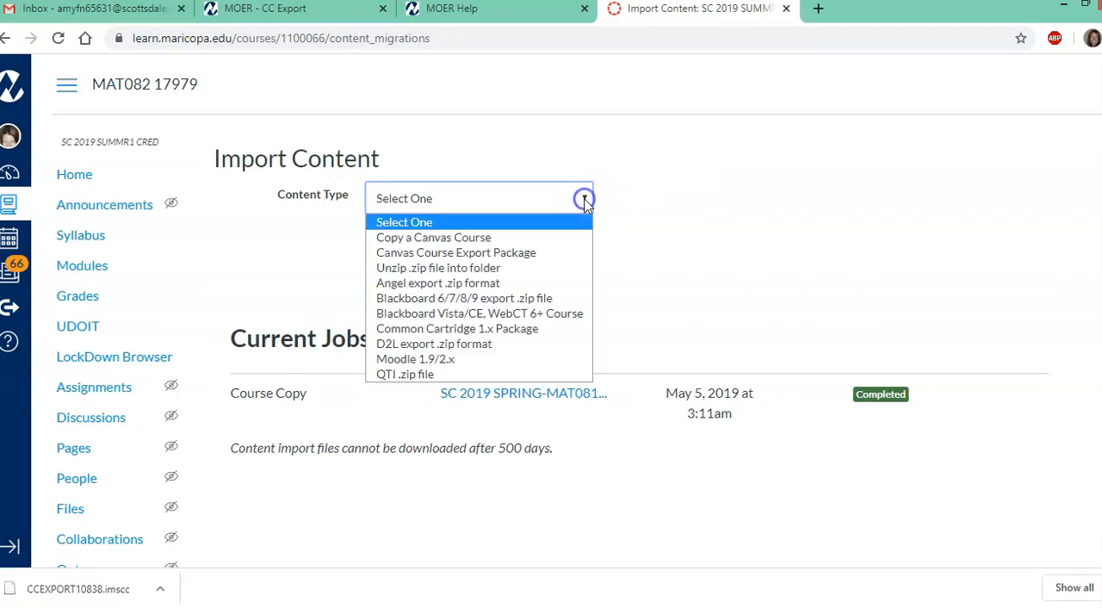
left_click(430, 253)
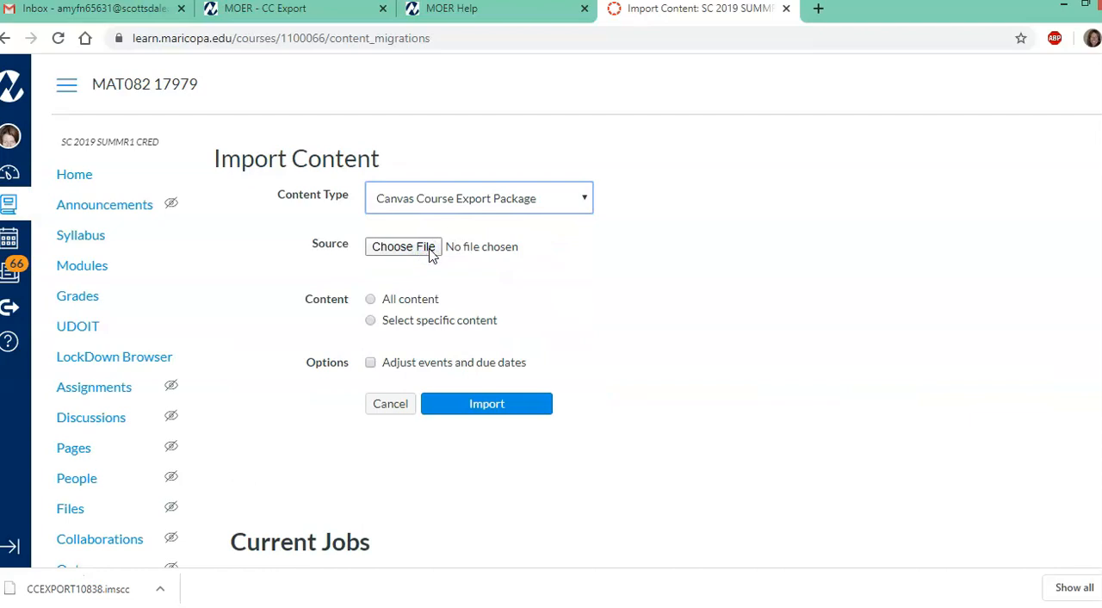
left_click(427, 251)
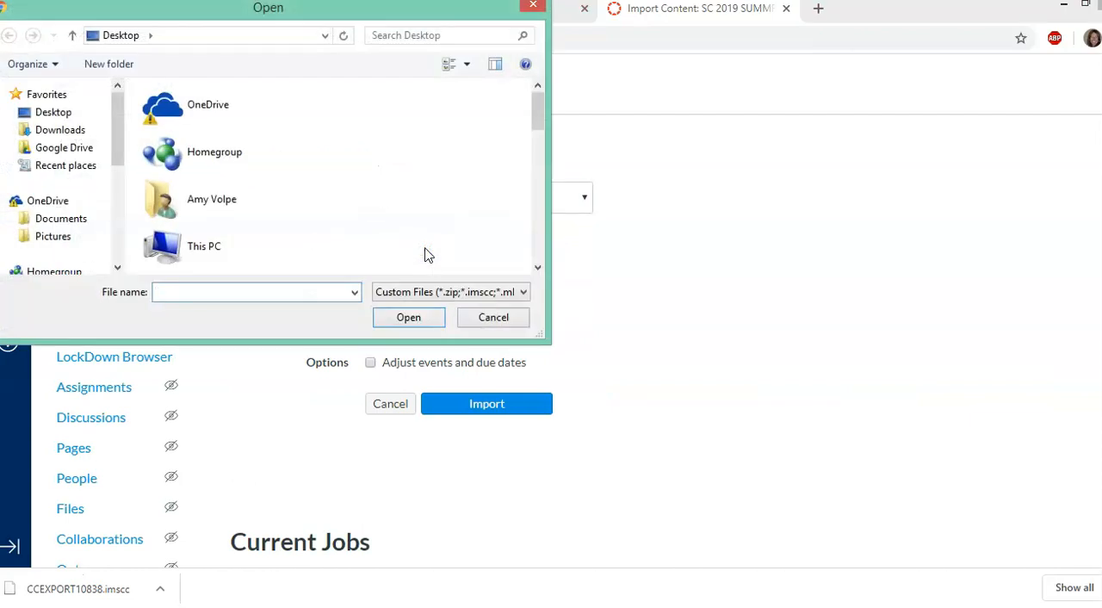
left_click(69, 133)
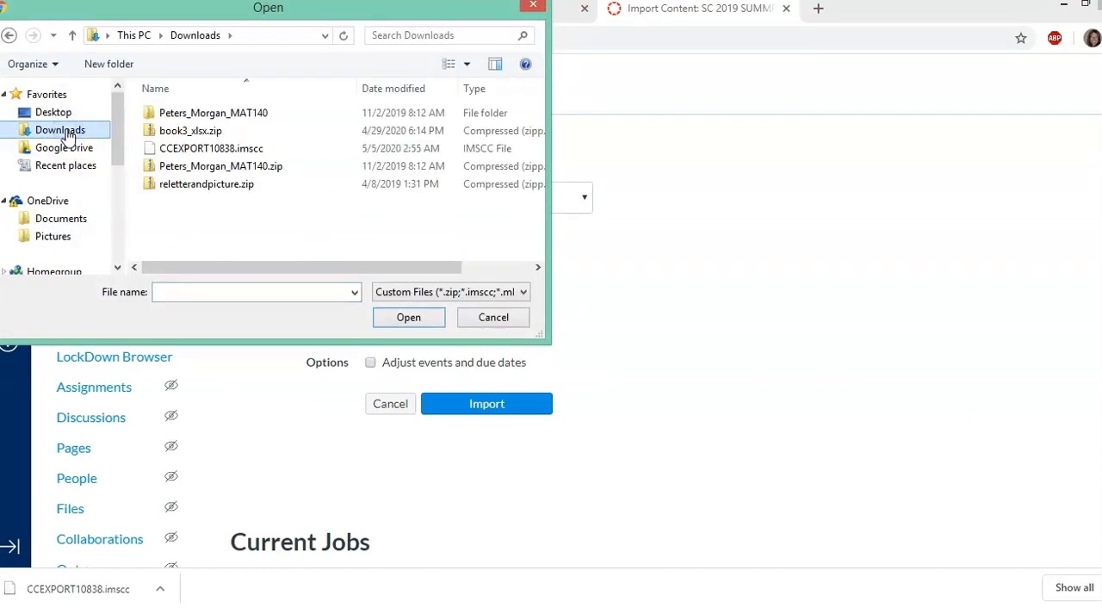
left_click(230, 153)
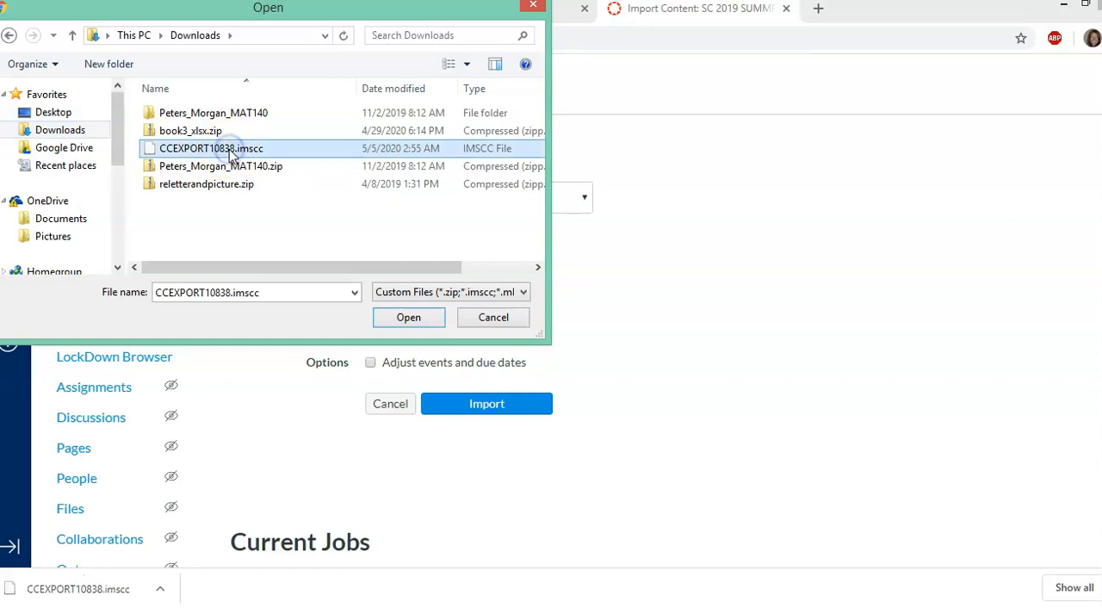
left_click(398, 321)
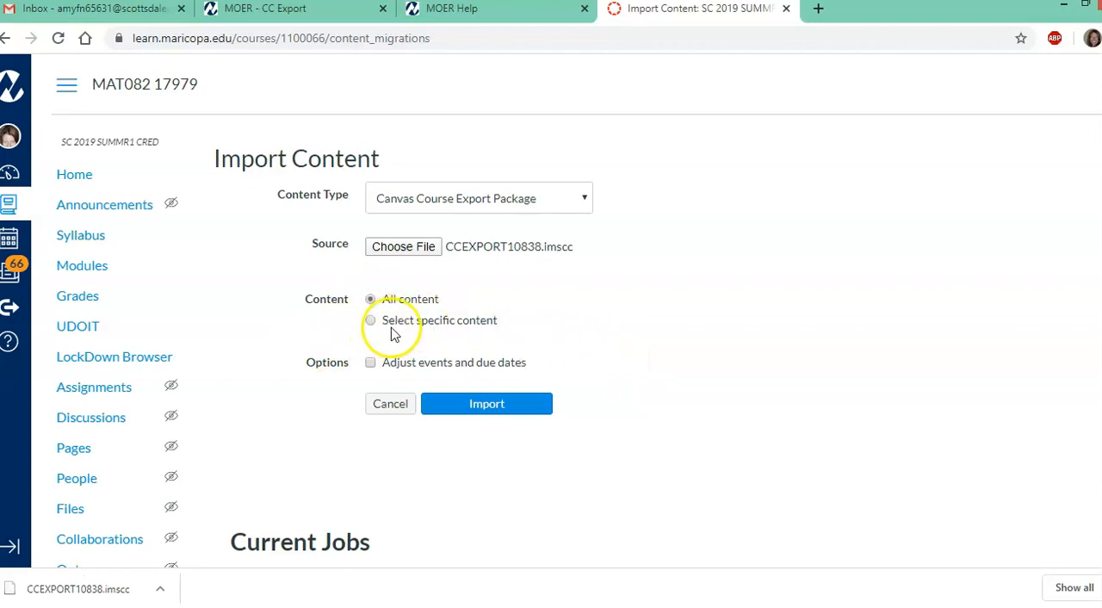
left_click(521, 406)
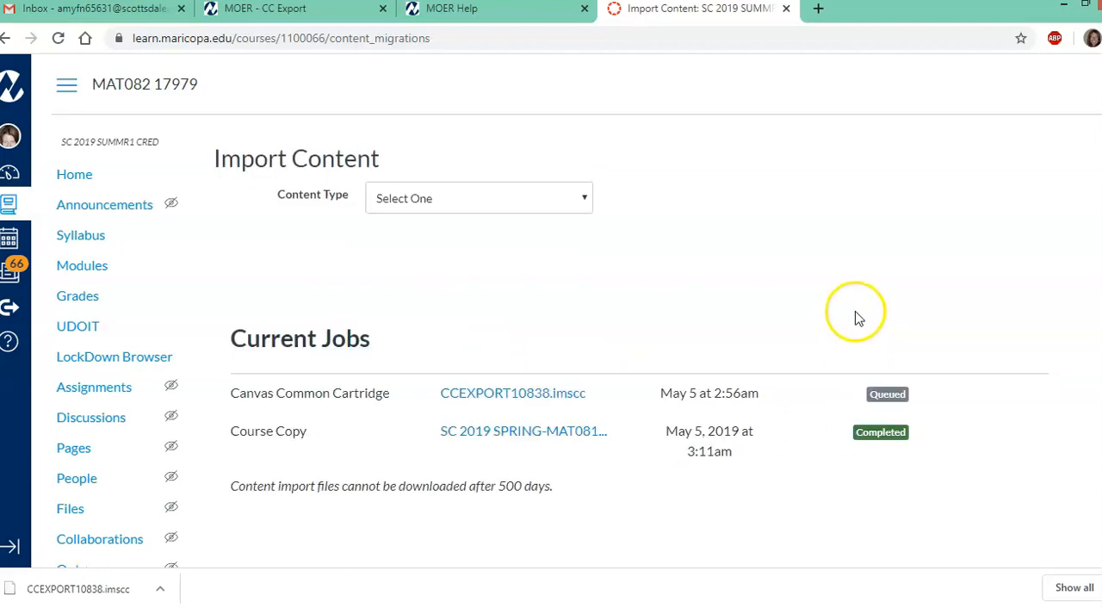
Check the issue details reported for the CCEXPORT10838.imscc import job
scroll(856, 315, "down", 1)
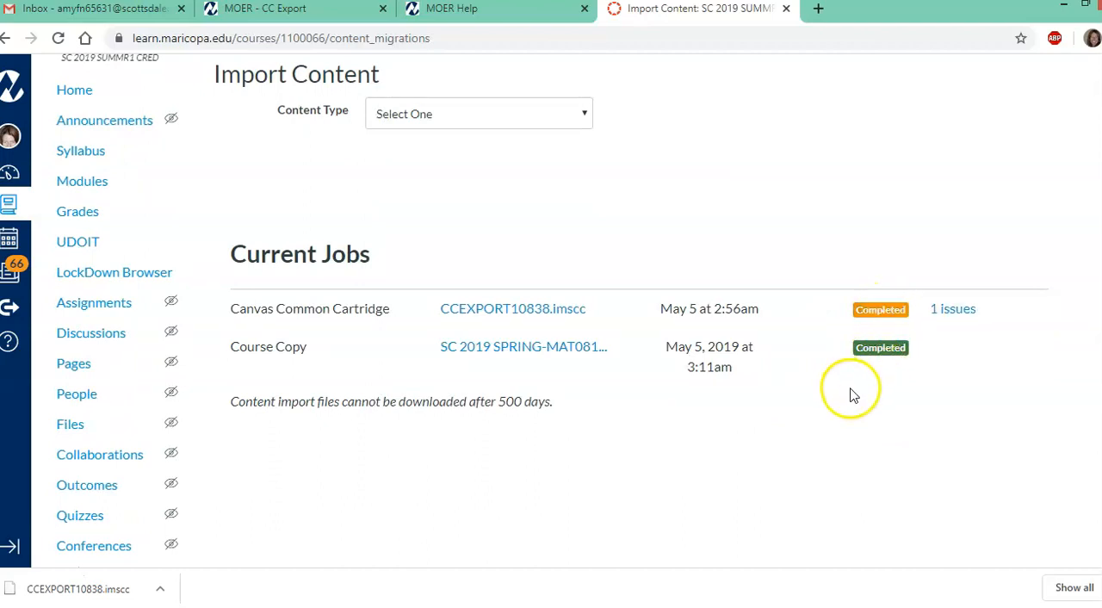
left_click(943, 314)
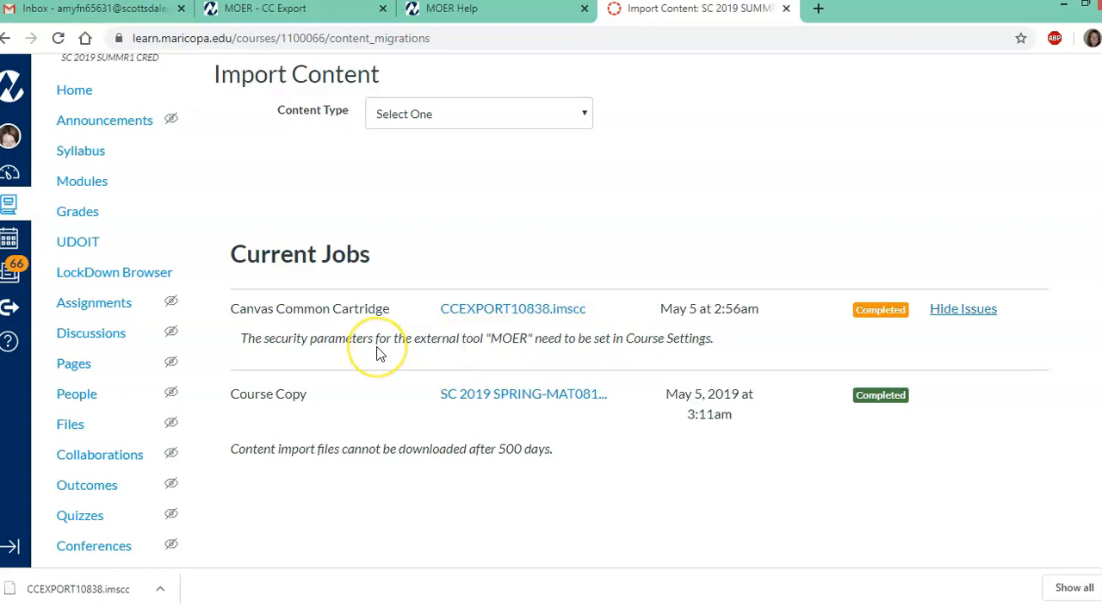
Open the MOER app for editing in the Canvas course's external app configurations
scroll(151, 426, "down", 1)
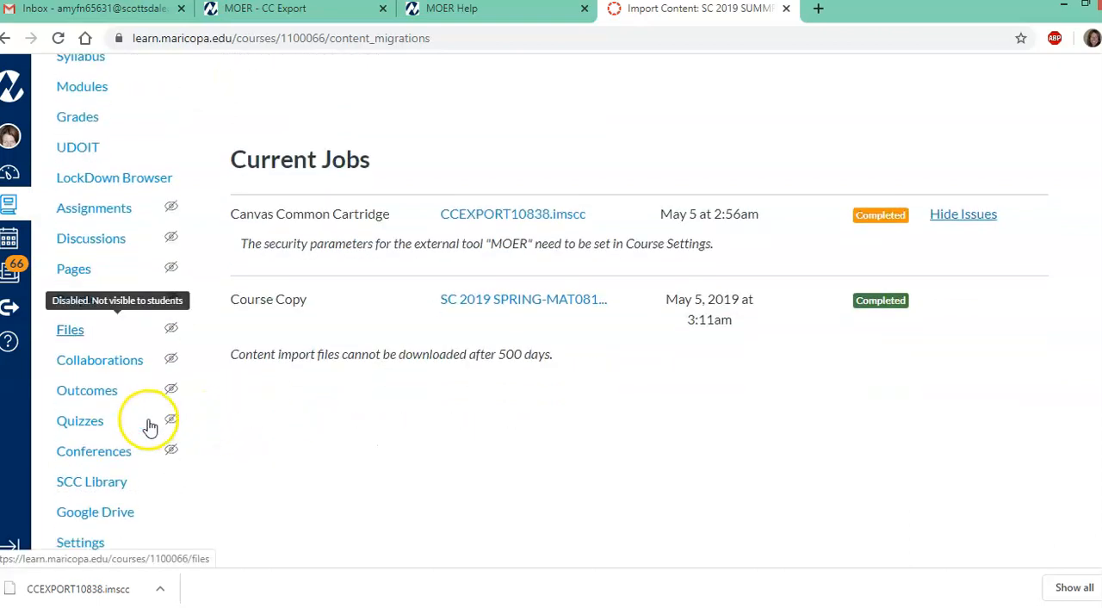
left_click(77, 542)
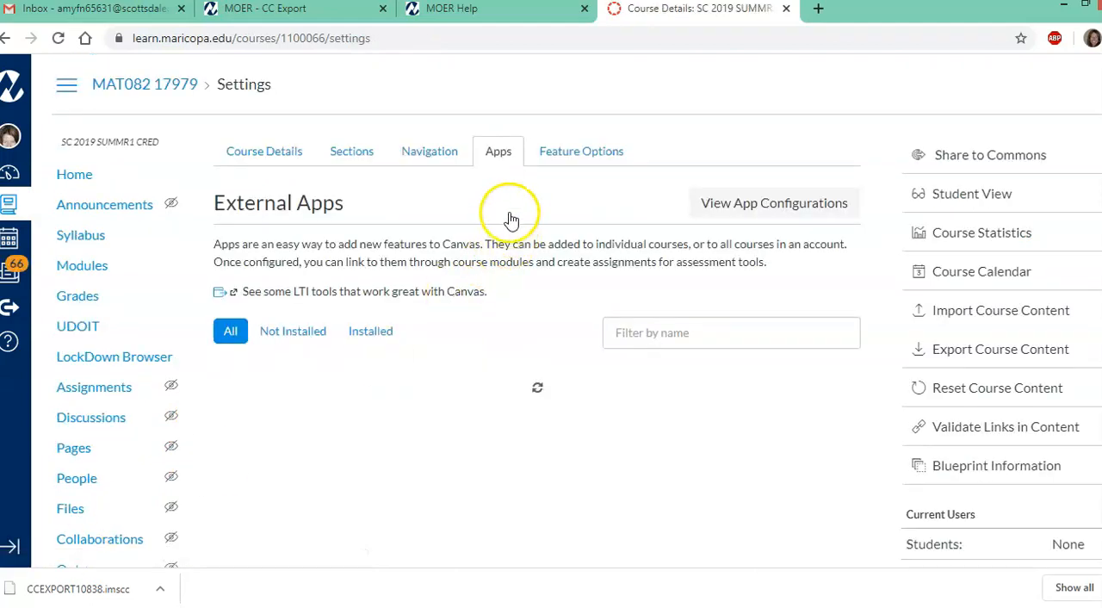
left_click(772, 207)
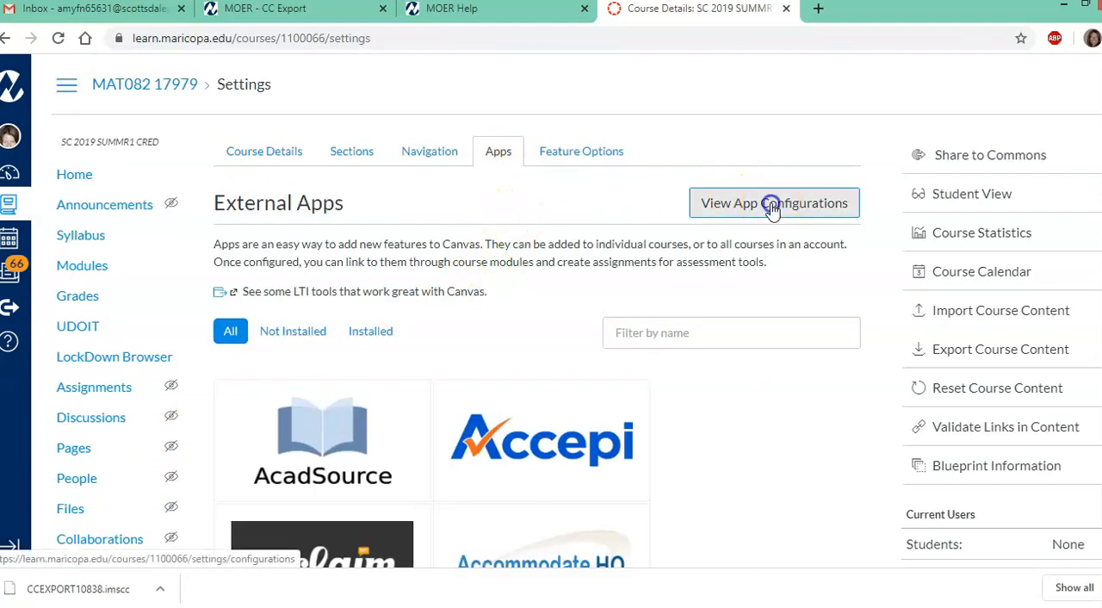
scroll(615, 396, "down", 1)
scroll(615, 396, "down", 11)
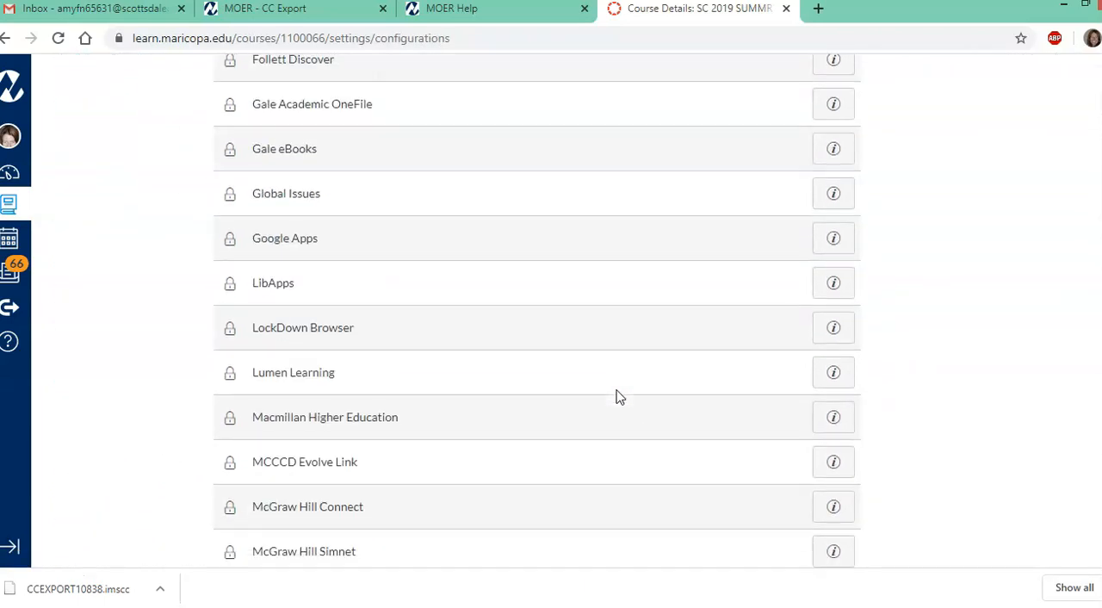
scroll(616, 397, "down", 2)
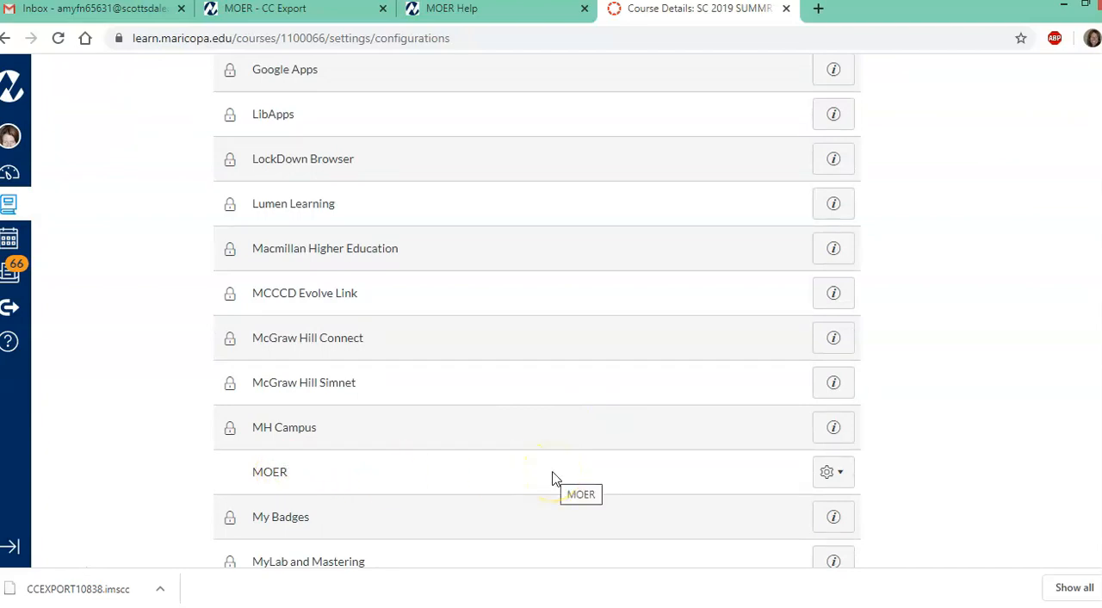
left_click(840, 475)
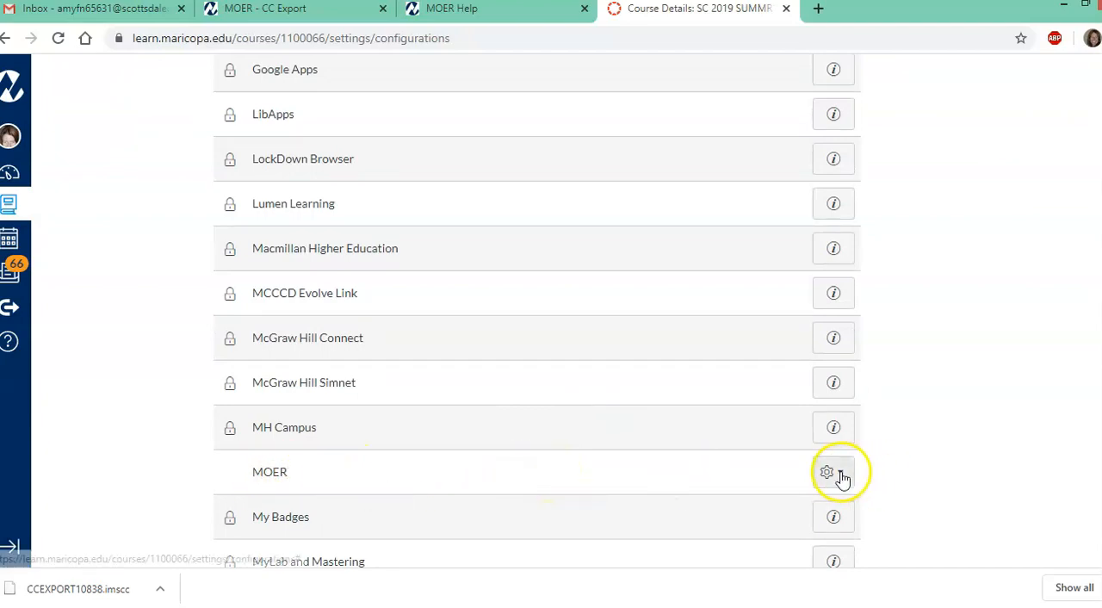
scroll(842, 479, "down", 1)
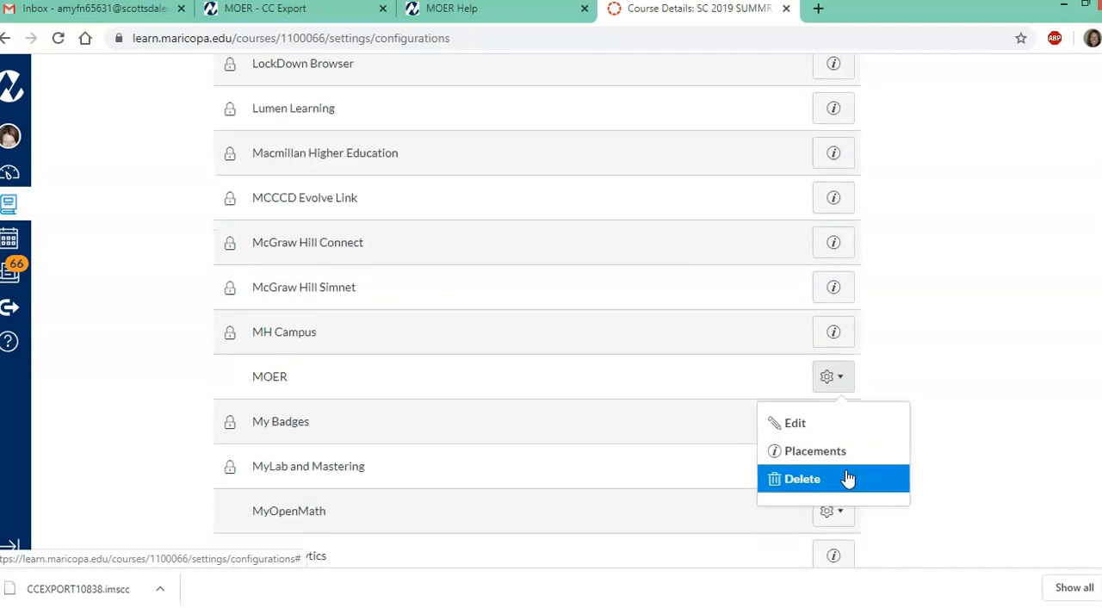
left_click(816, 428)
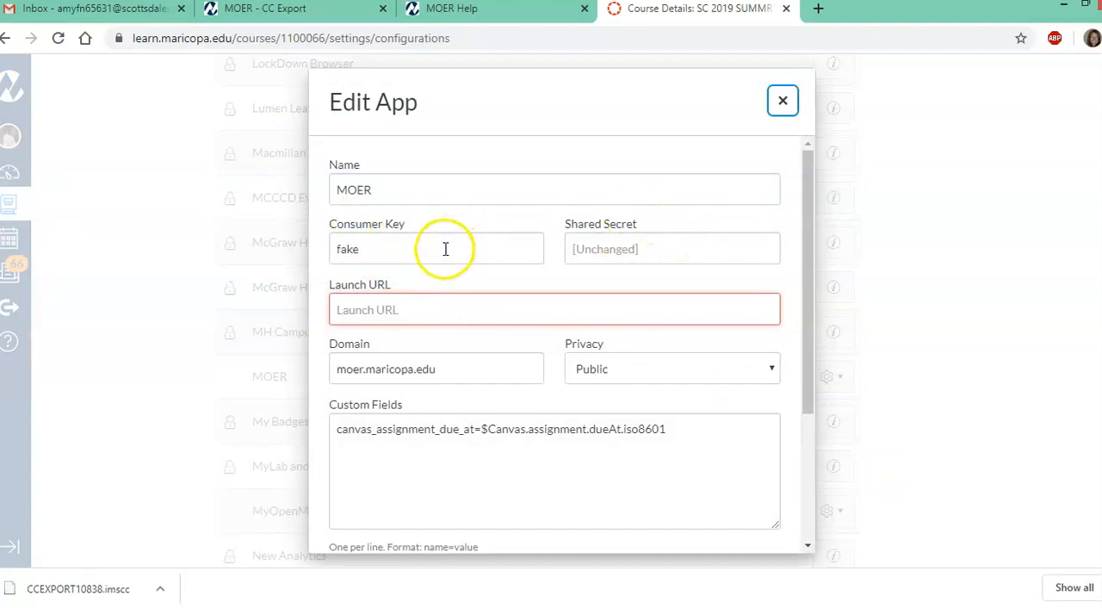
Switch to MOER and show the LMS Integration (LTI) settings of the 141 Exams 2020 Summer 14828 course
left_click(327, 12)
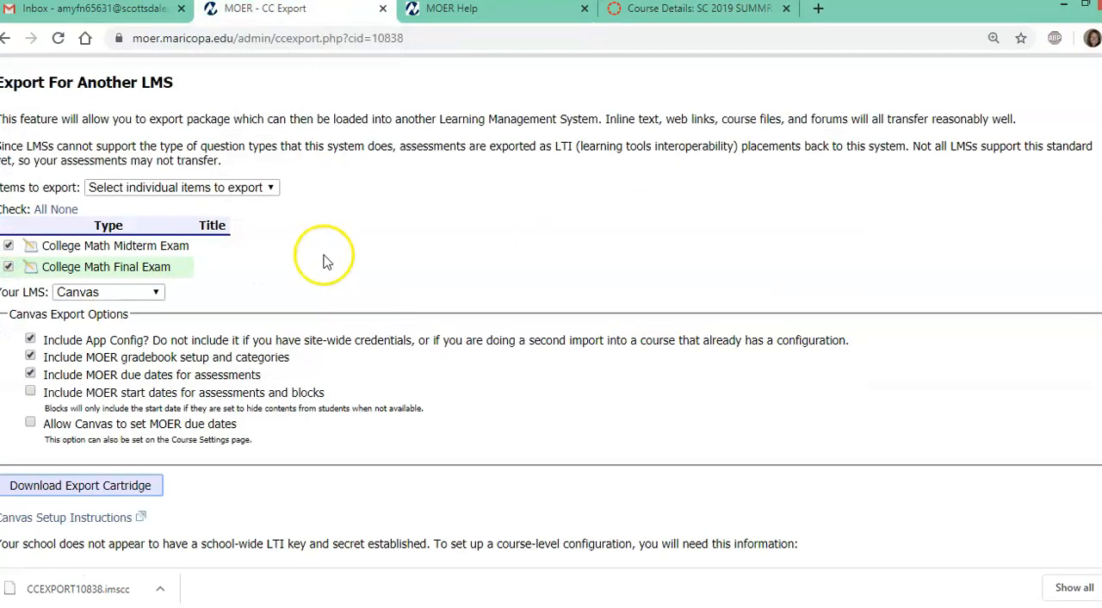
scroll(284, 249, "up", 2)
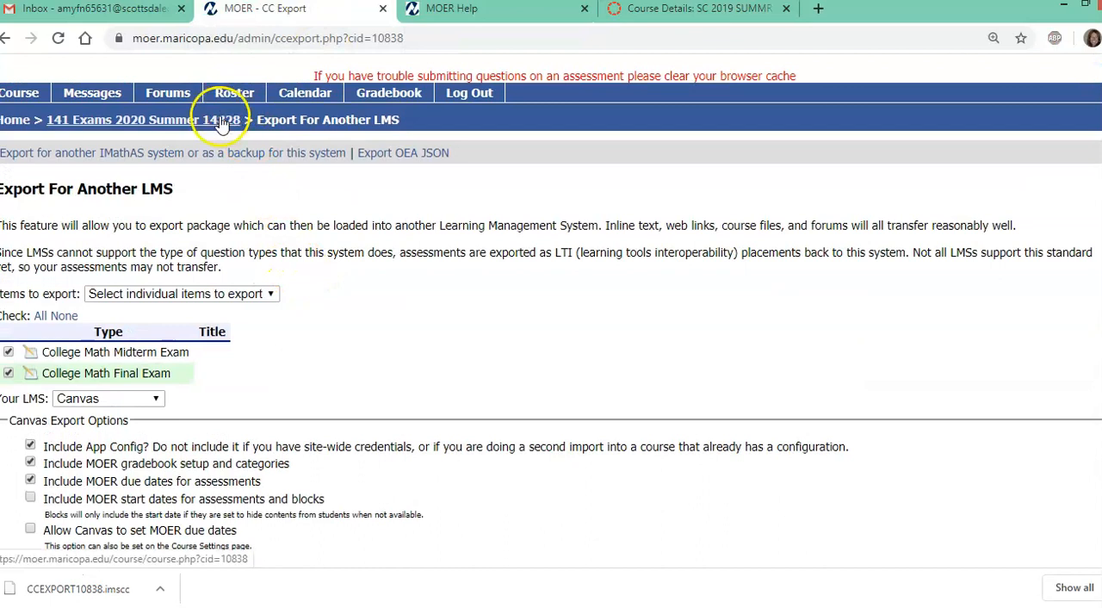
scroll(81, 504, "down", 1)
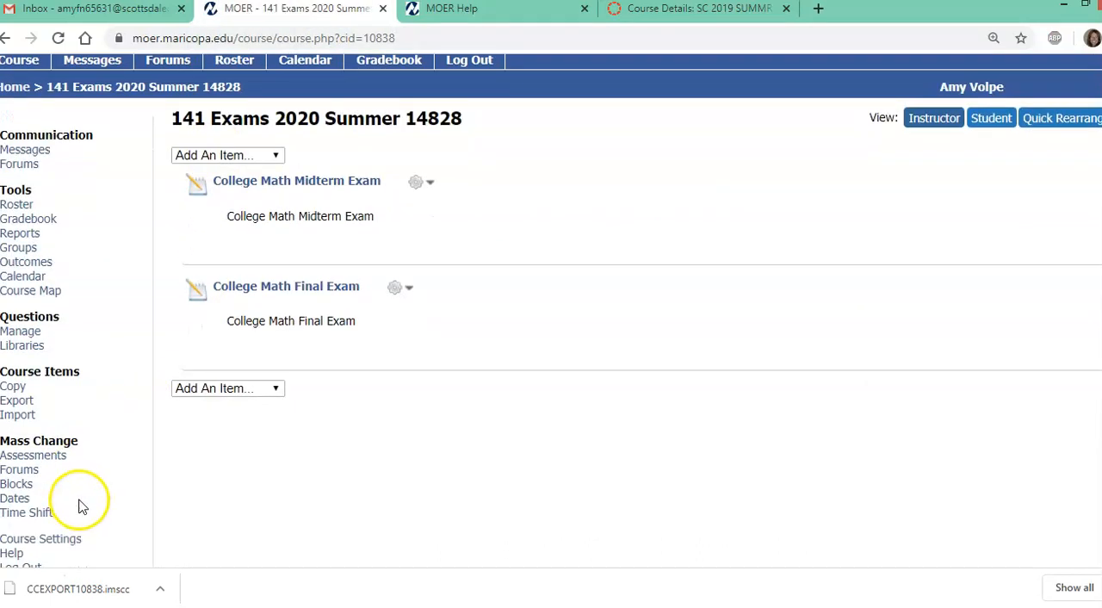
left_click(69, 522)
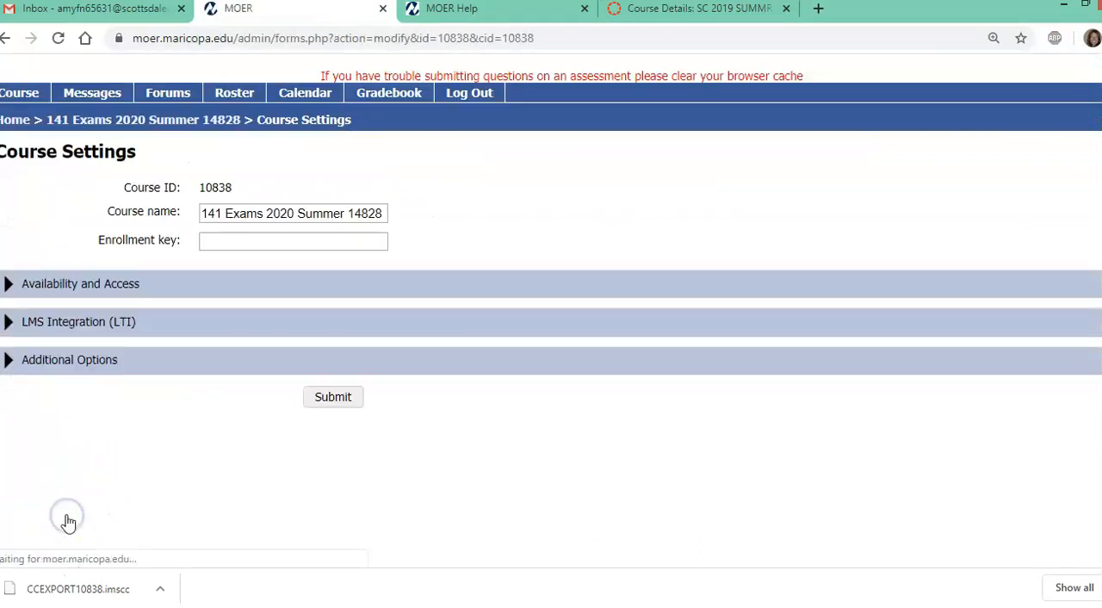
left_click(171, 330)
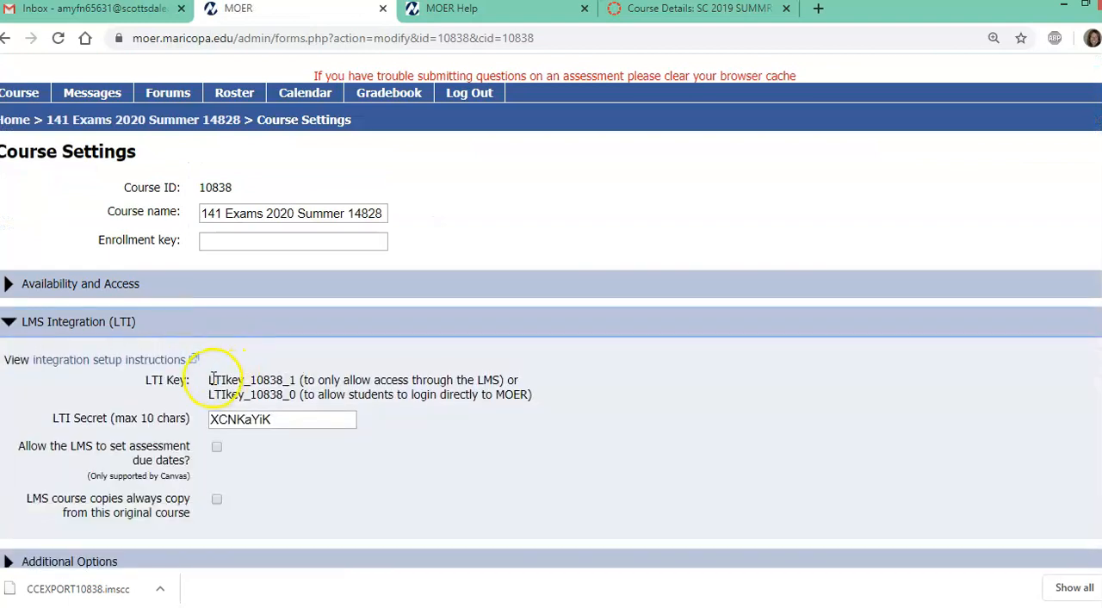
Copy the LTI key that only allows access through the LMS and paste it as the Canvas MOER app's Consumer Key
left_click_drag(210, 380, 268, 380)
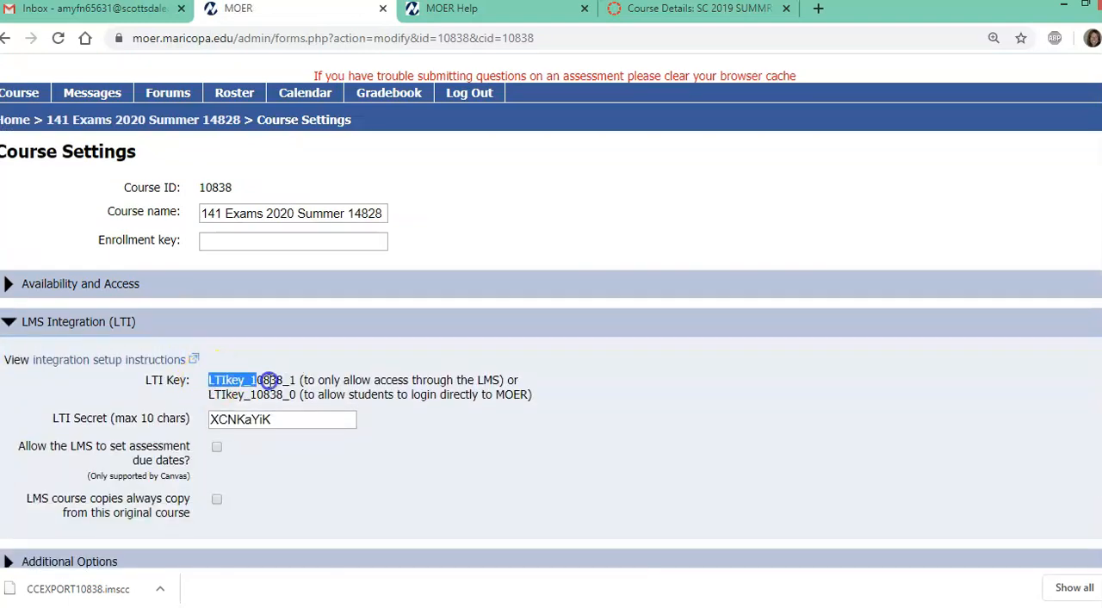
right_click(292, 379)
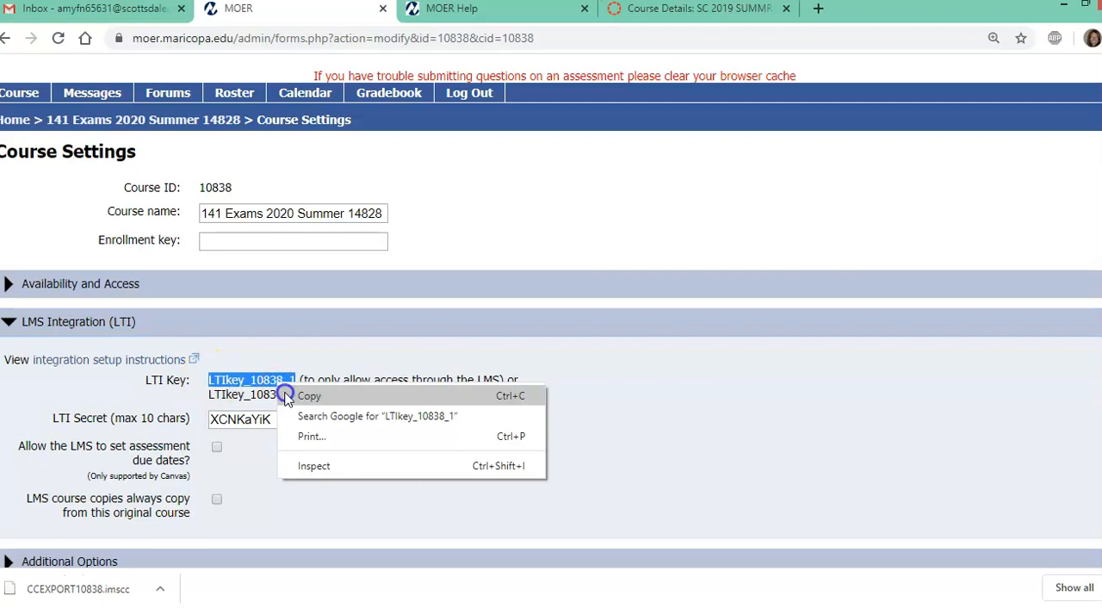
left_click(297, 394)
left_click(737, 24)
left_click_drag(381, 250, 318, 255)
right_click(338, 250)
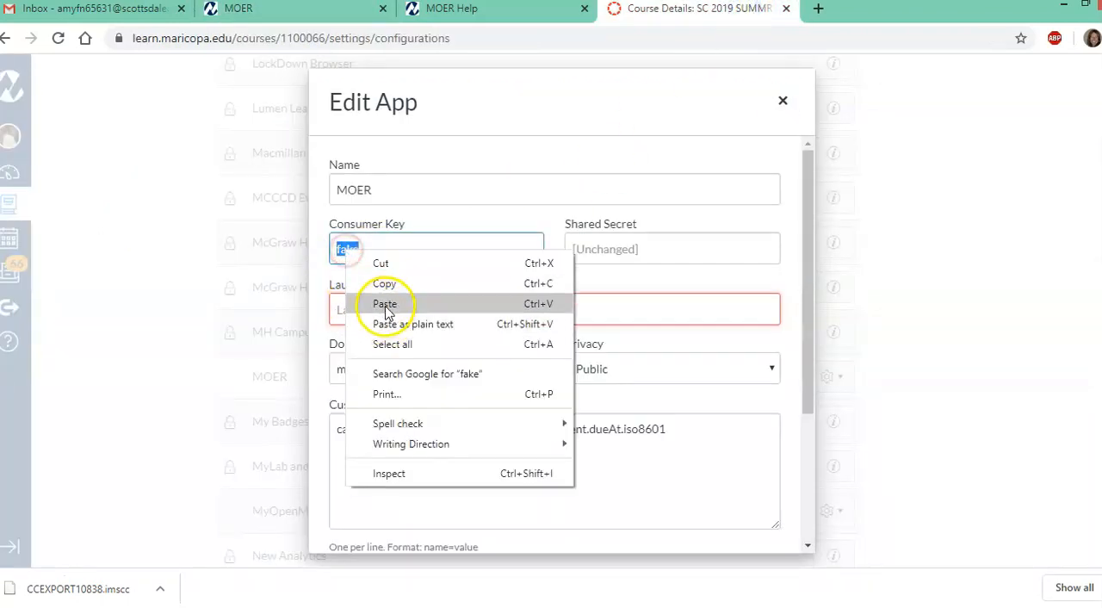
left_click(381, 302)
Copy the LTI secret from the MOER course settings, paste it as the Canvas MOER app's Shared Secret, and submit the app changes
left_click(636, 248)
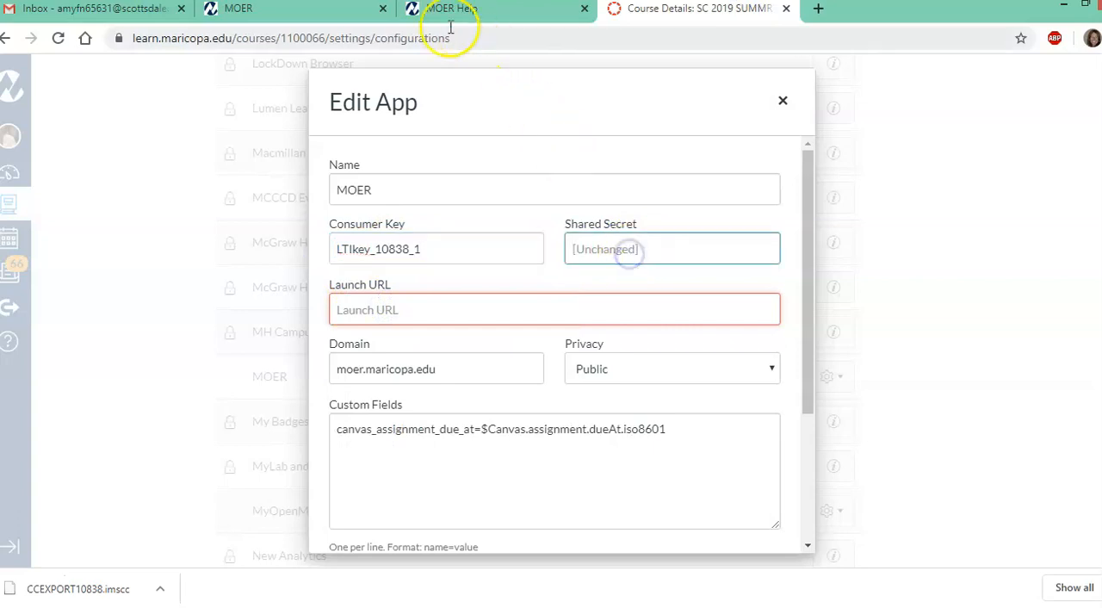
left_click(350, 12)
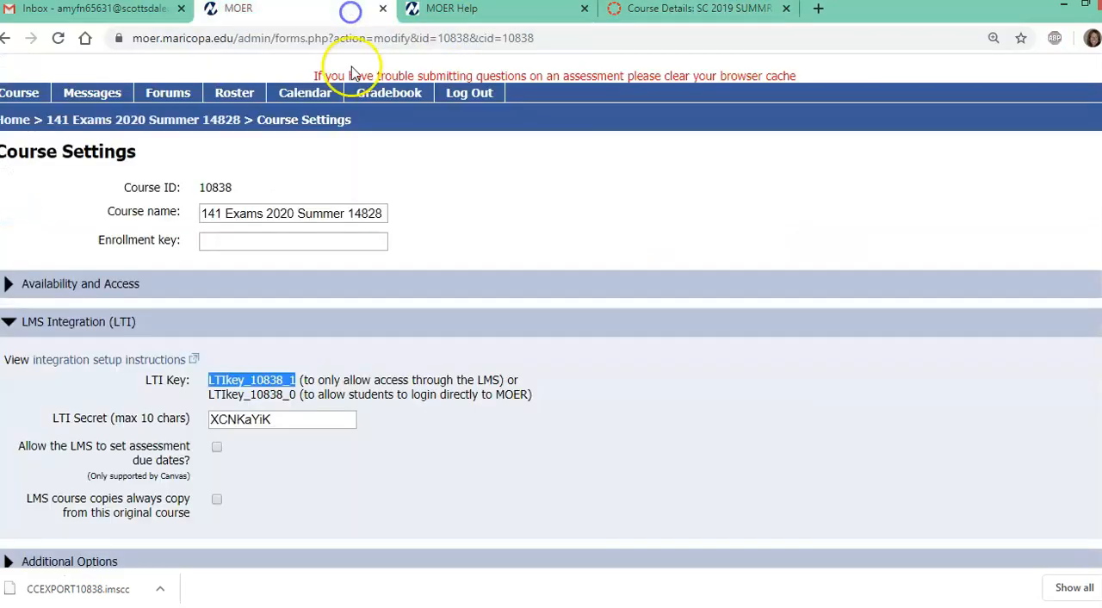
left_click(264, 421)
right_click(240, 419)
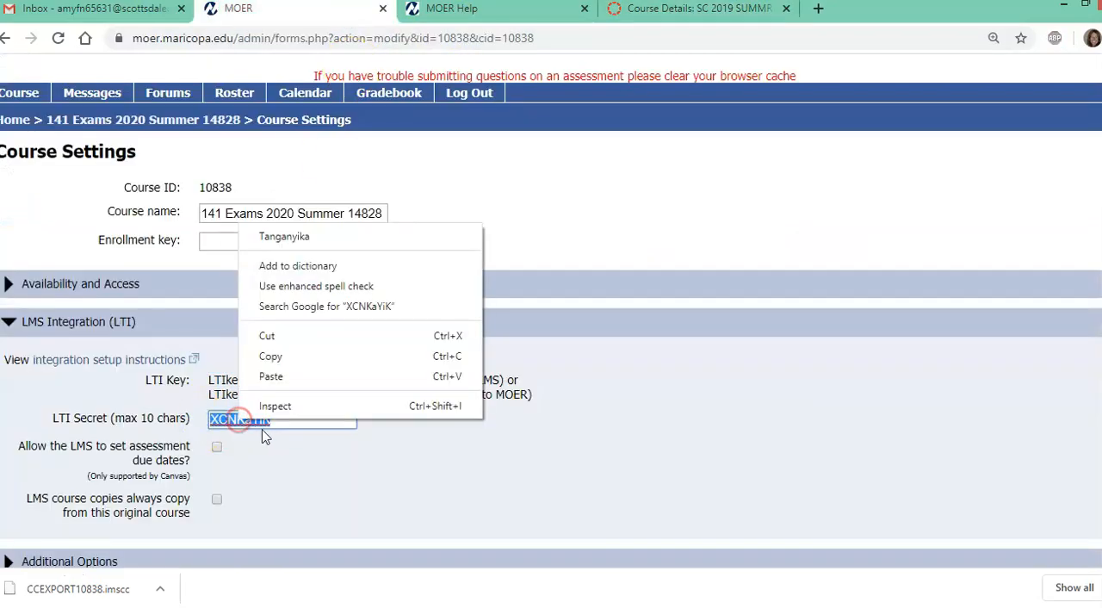
left_click(308, 349)
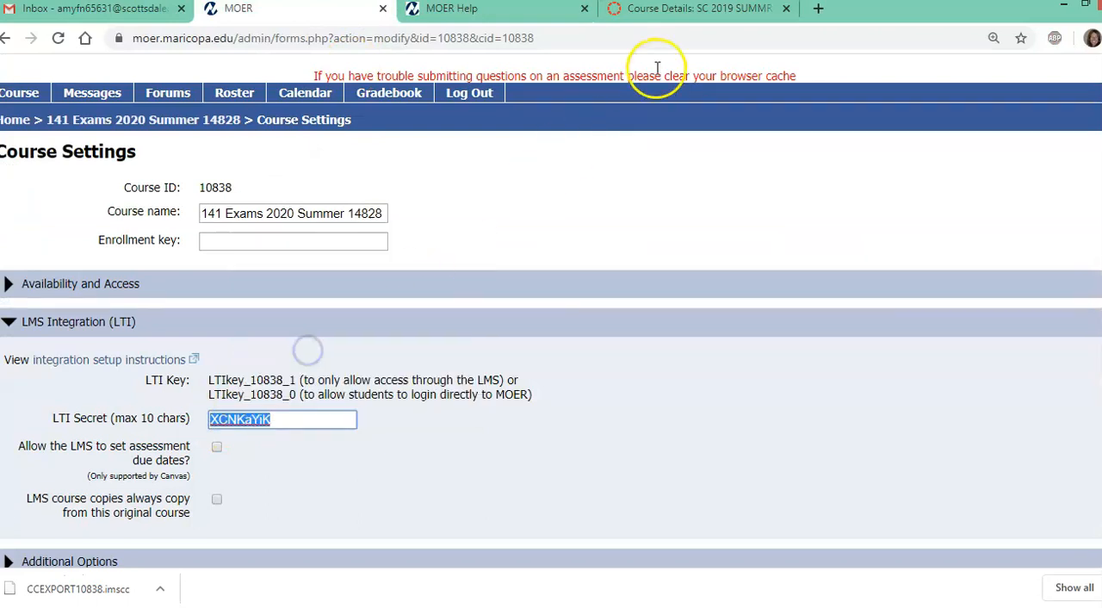
left_click(664, 11)
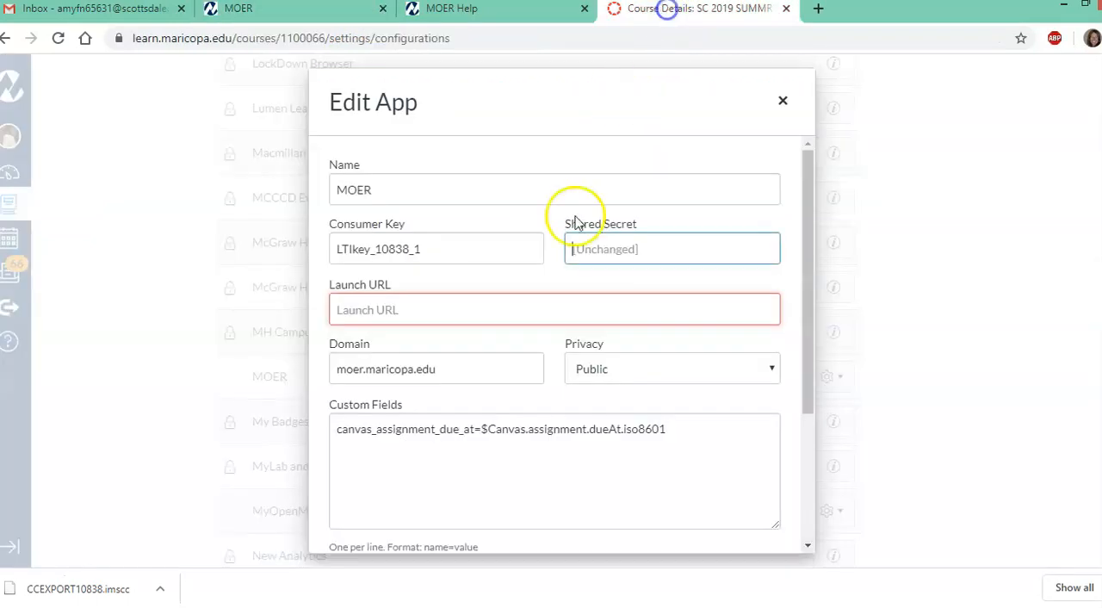
right_click(610, 249)
left_click(647, 354)
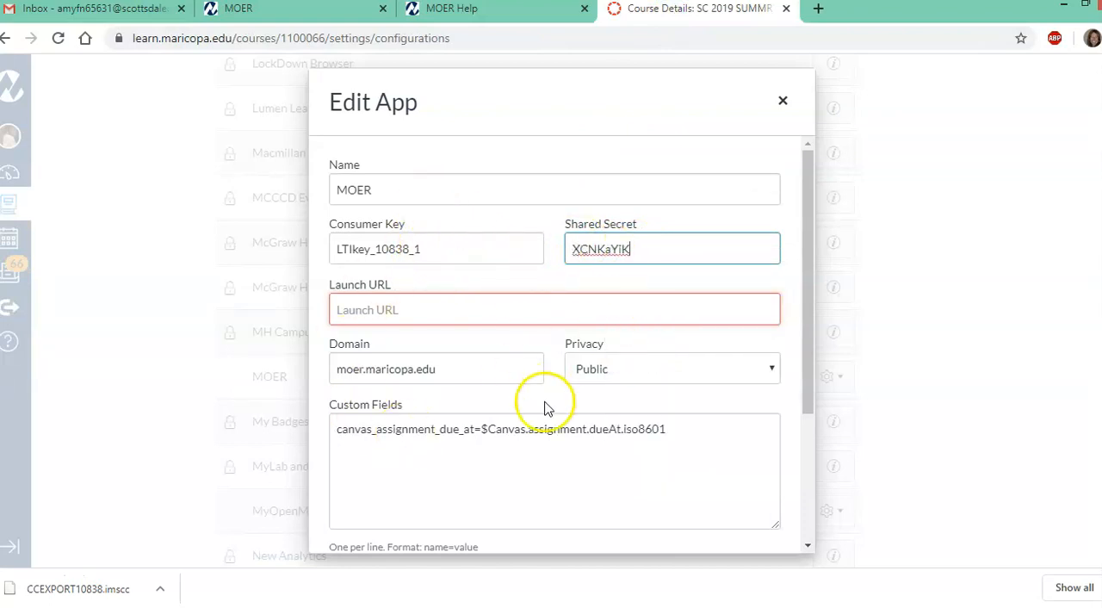
scroll(437, 396, "down", 3)
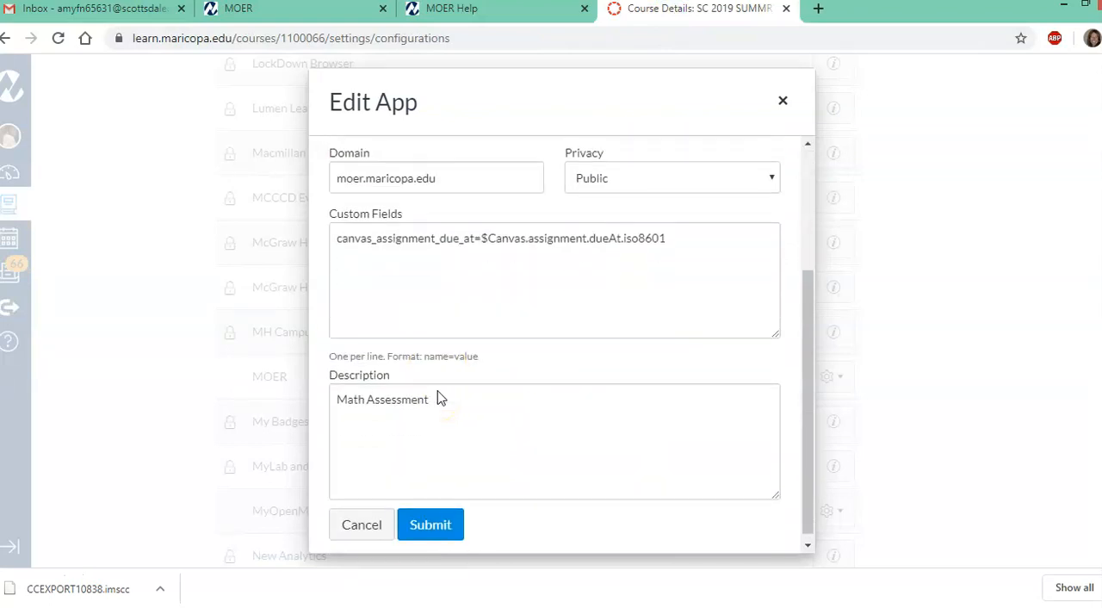
left_click(431, 518)
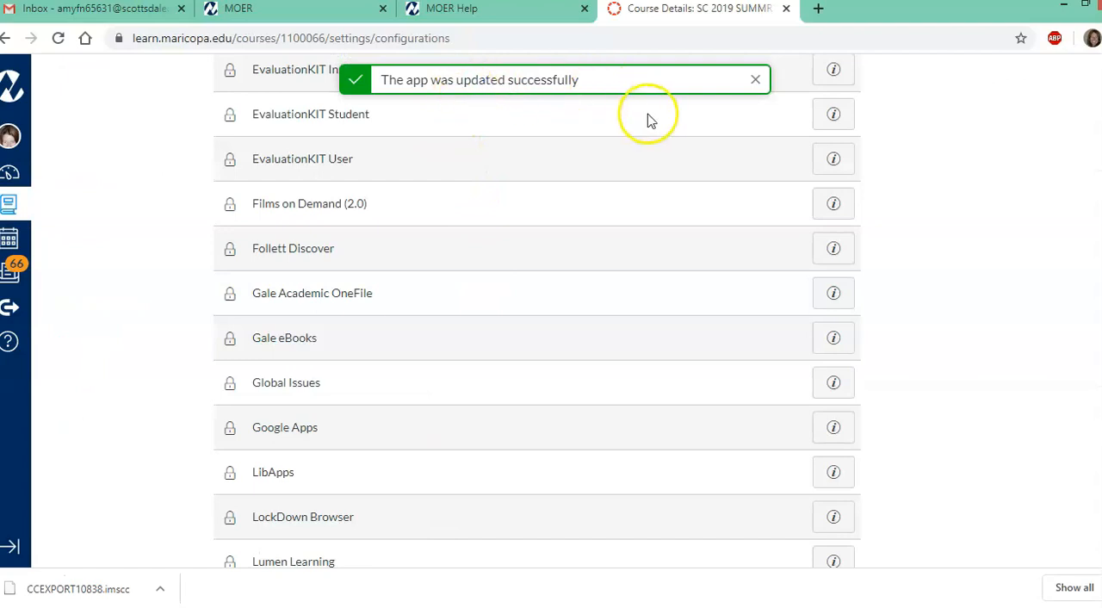
Open the College Math Midterm Exam from the Canvas course's assignments
scroll(213, 374, "up", 10)
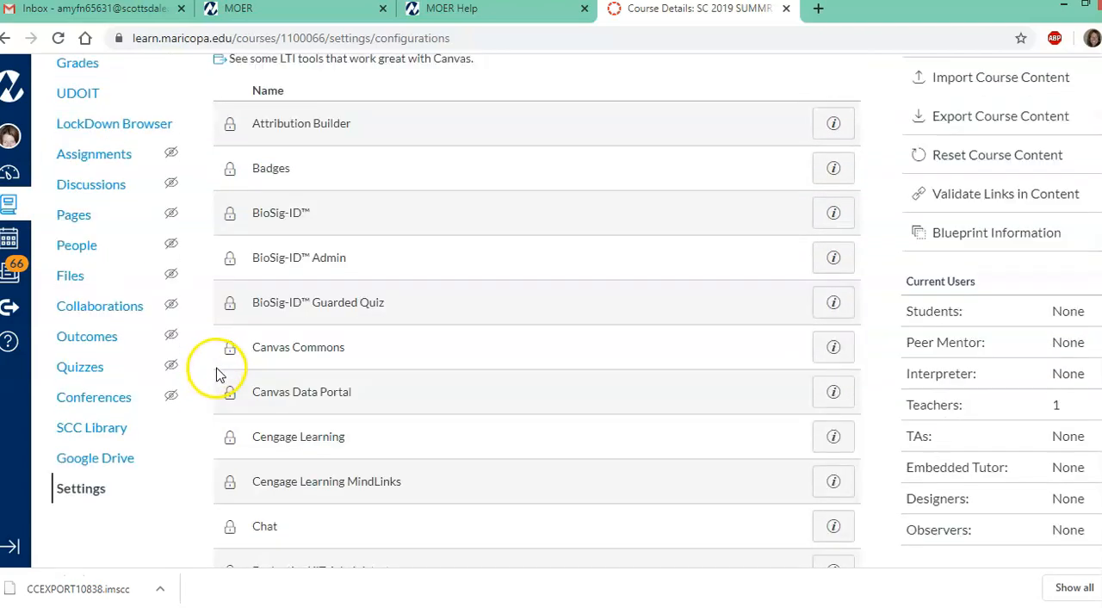
left_click(45, 570)
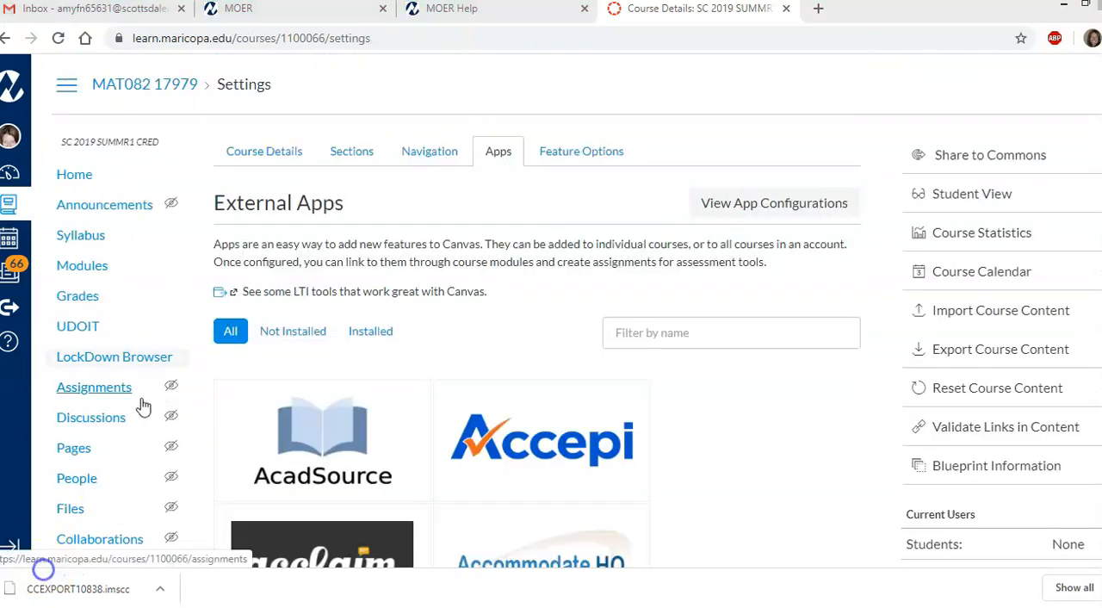
left_click(152, 302)
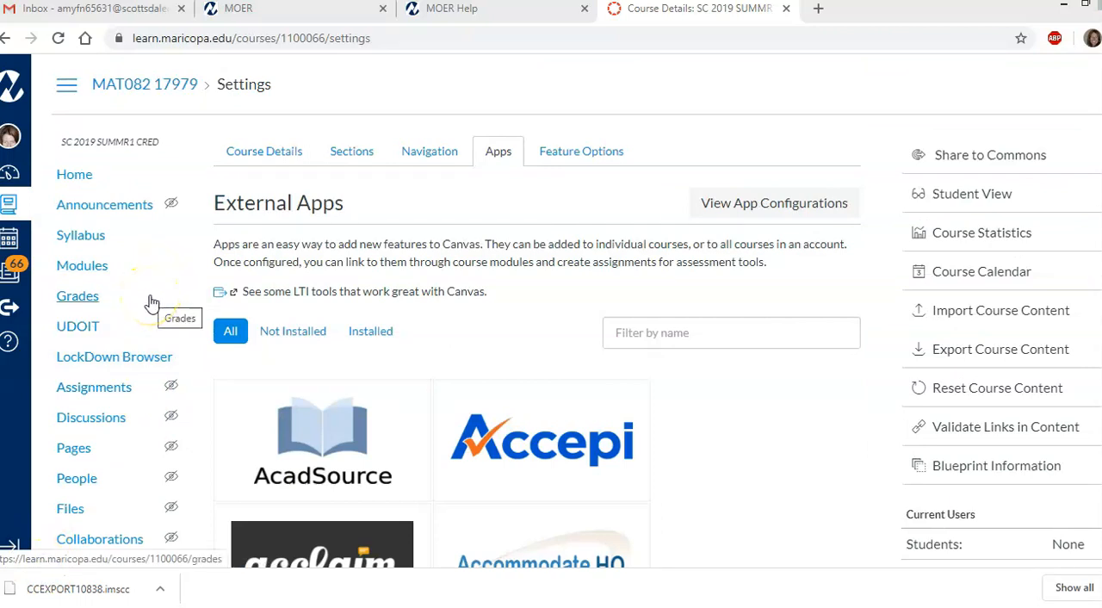
left_click(94, 389)
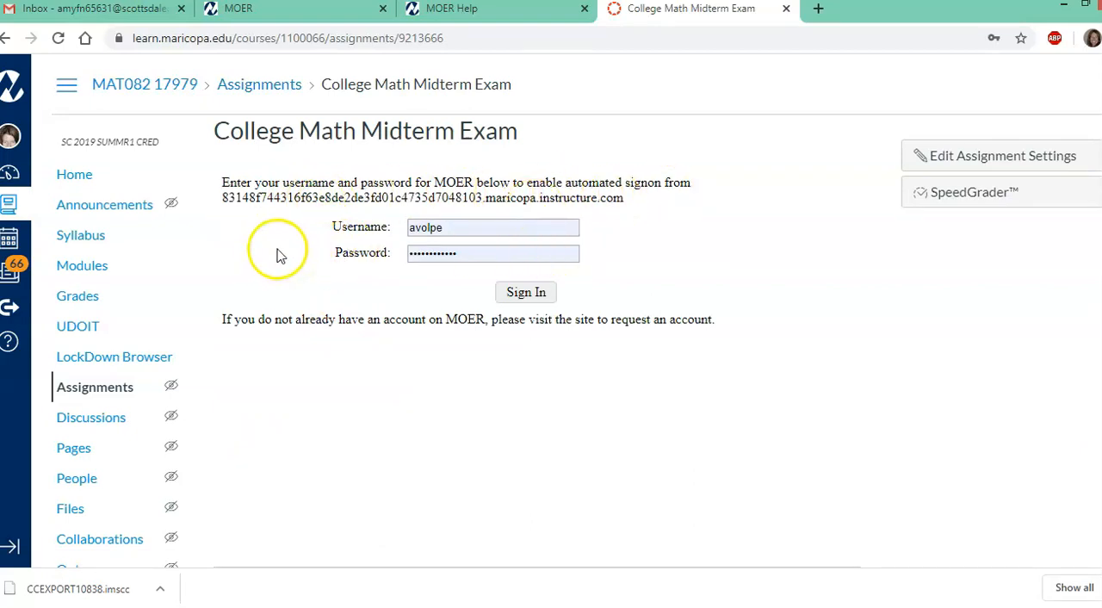
Sign in to MOER with the prefilled credentials and associate the LMS course with the existing MOER course ID 10838
left_click(545, 295)
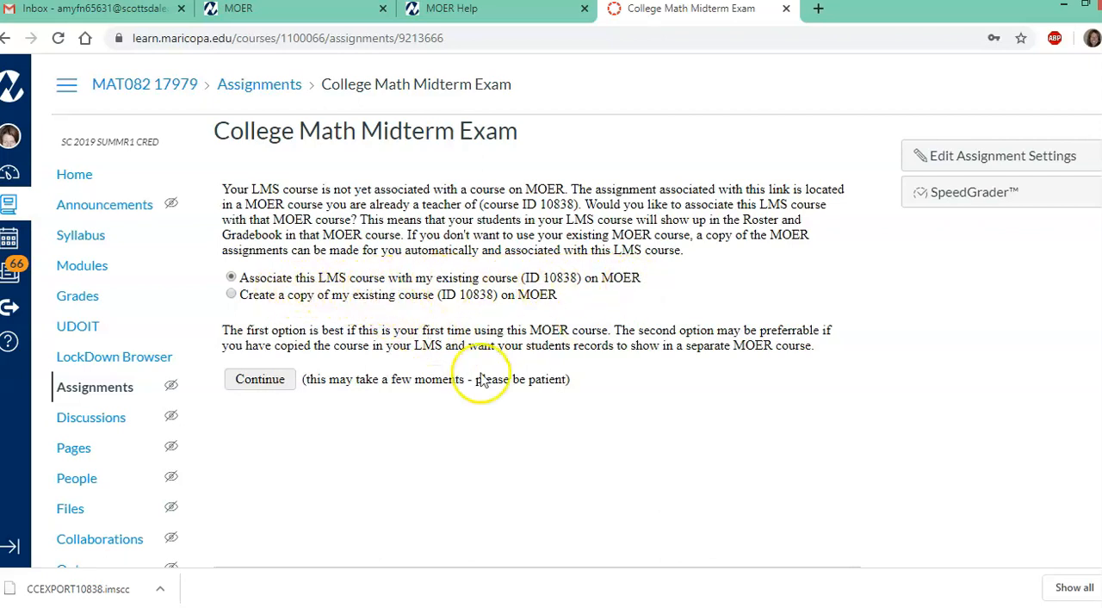
left_click(271, 382)
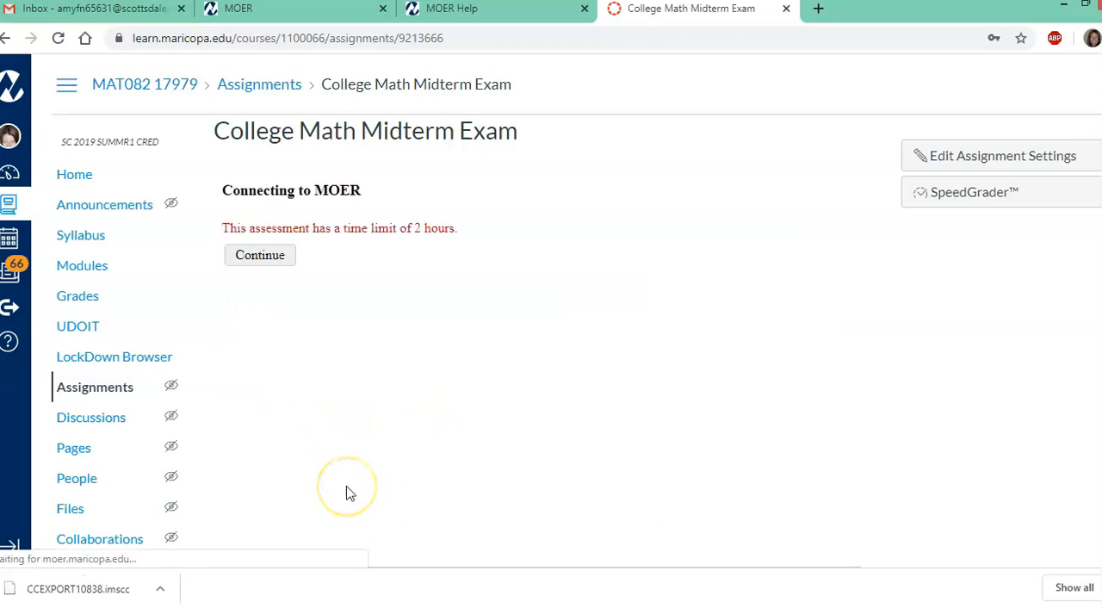
Start the timed College Math Midterm Exam and look over its question list and first question
left_click(277, 263)
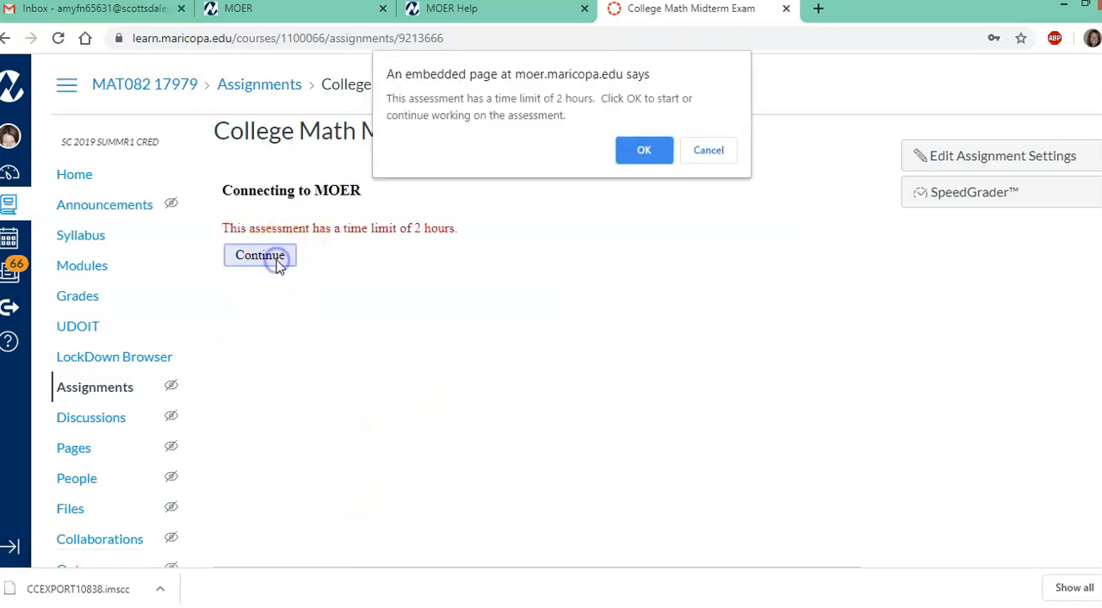
left_click(646, 151)
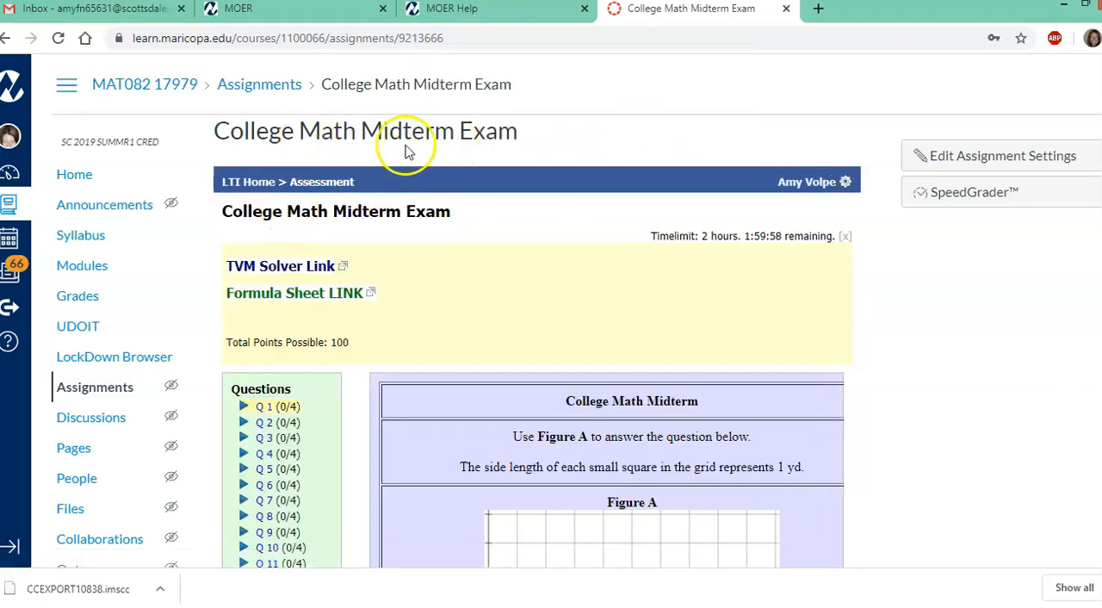
scroll(362, 340, "down", 2)
scroll(295, 372, "down", 2)
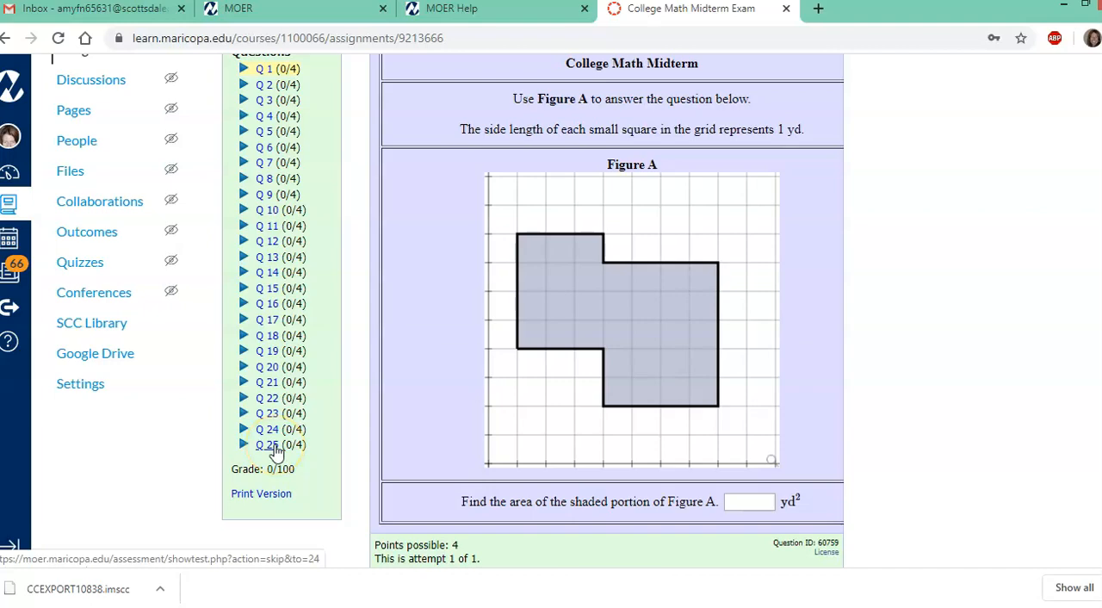
scroll(362, 447, "up", 4)
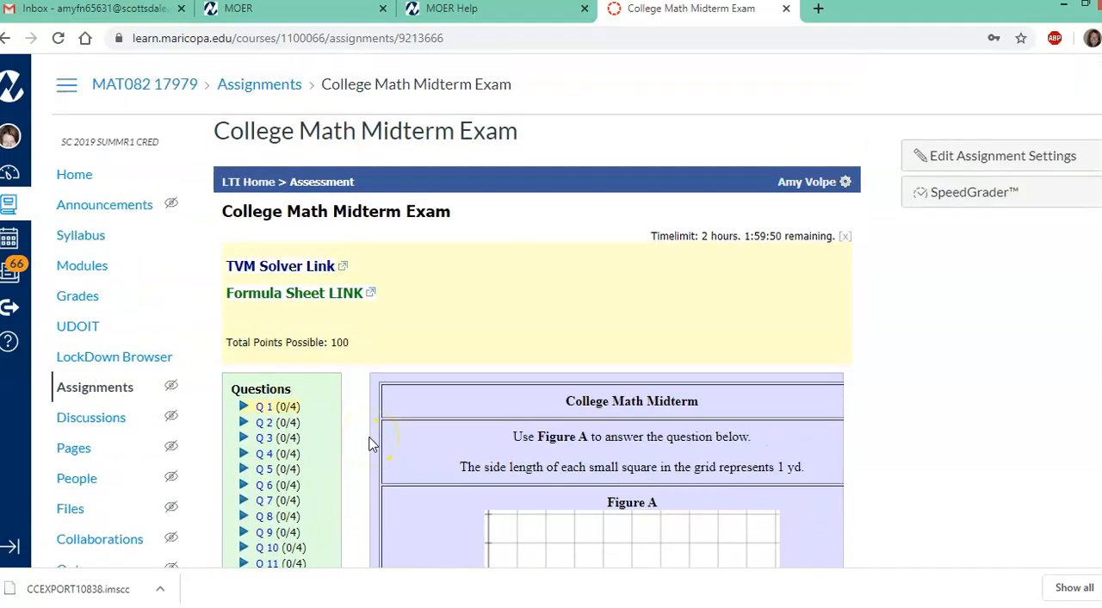